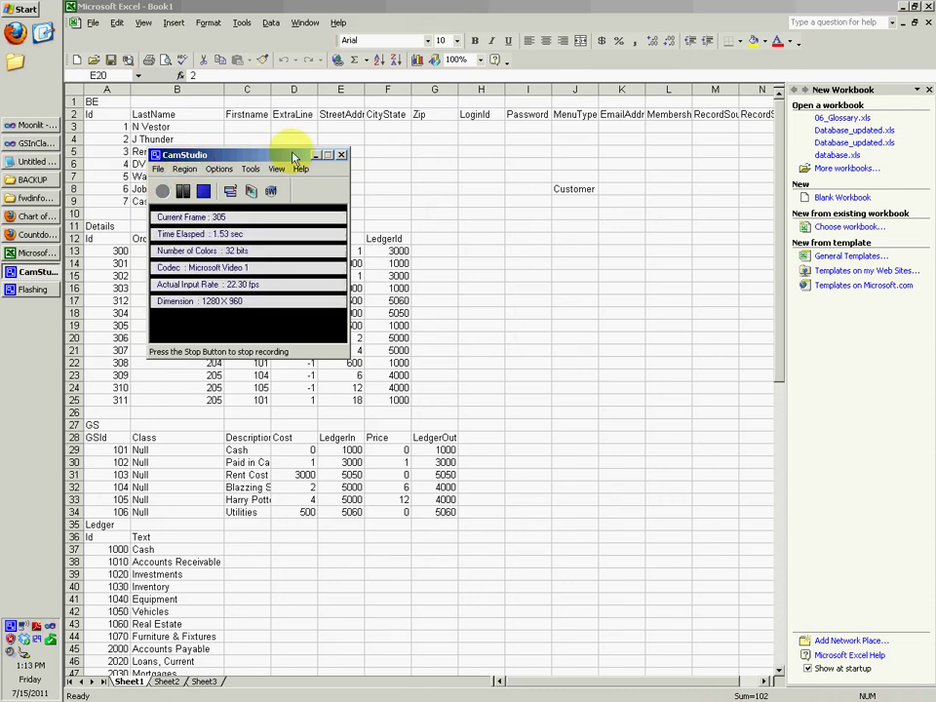
Examine detail line 306 in row 20 of the Details table, its ledger ID, and the rows that share its order ID
click(314, 154)
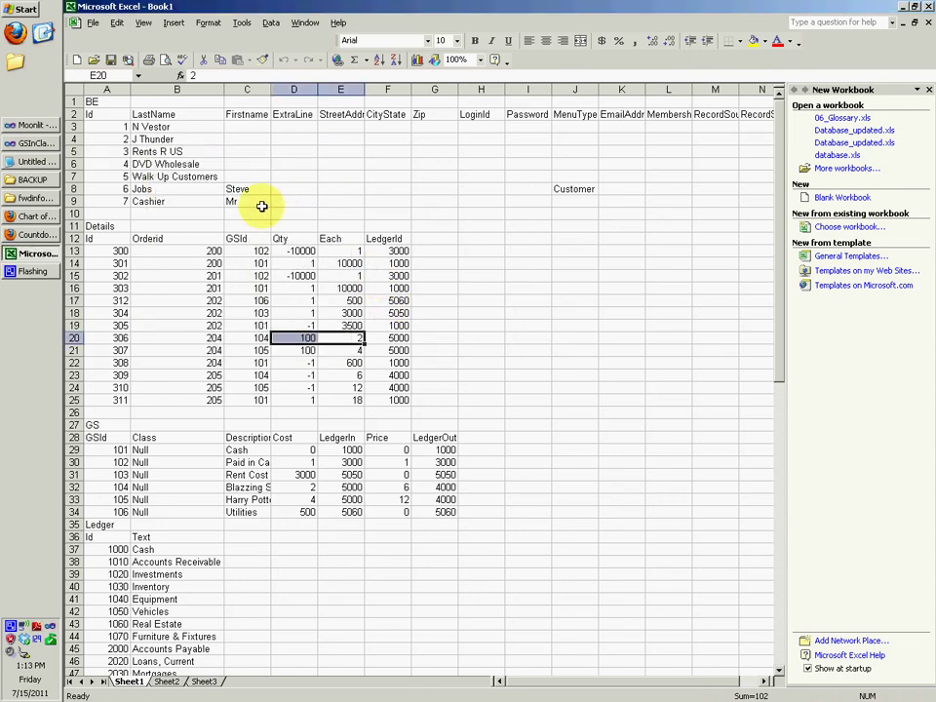
click(305, 225)
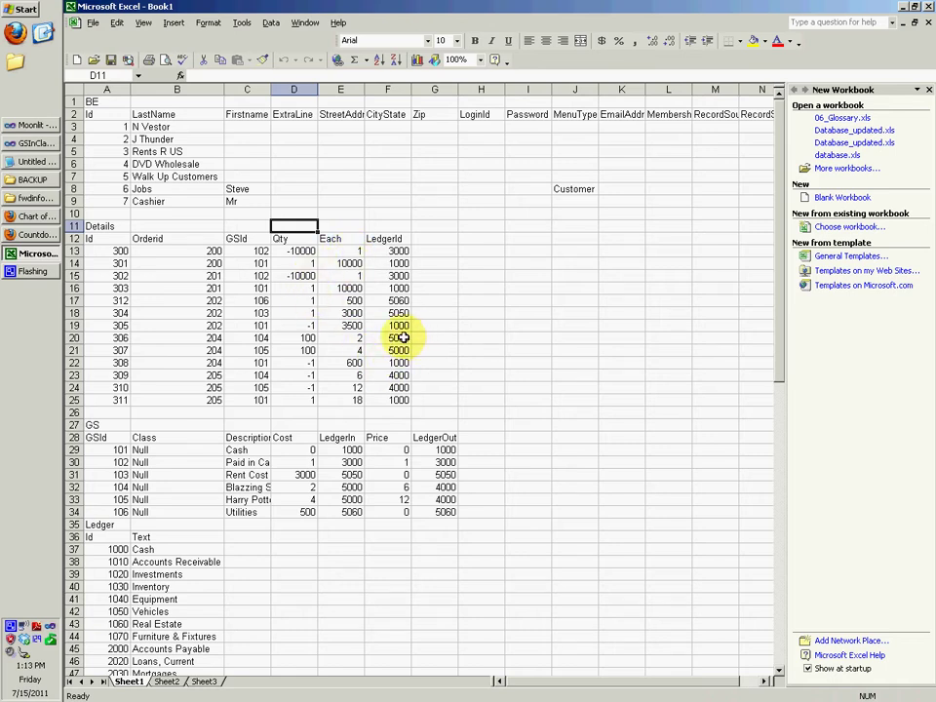
drag(402, 338, 115, 338)
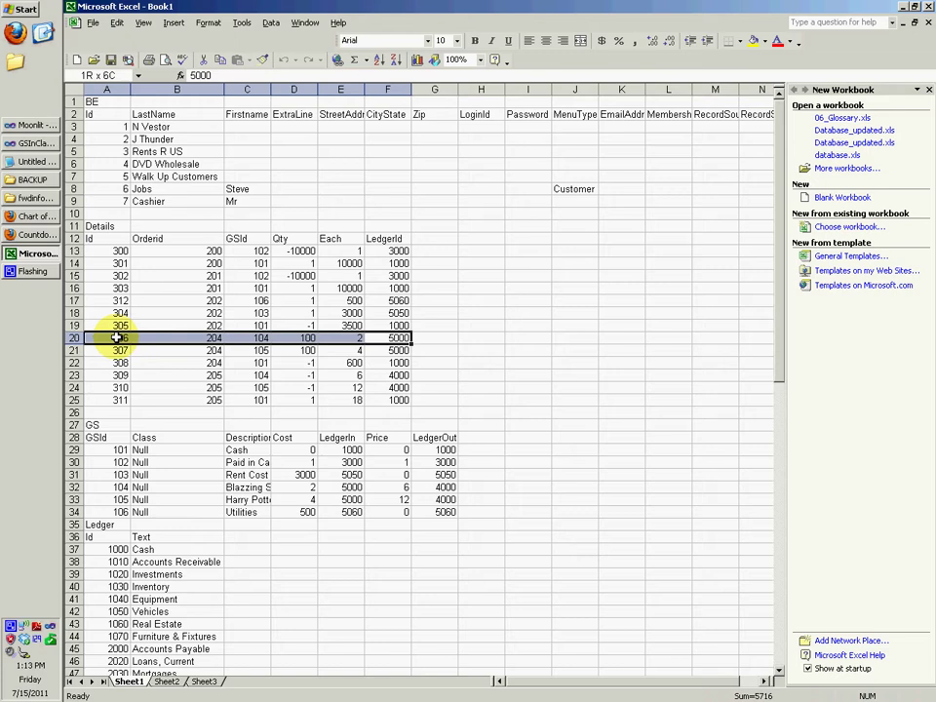
drag(210, 338, 210, 362)
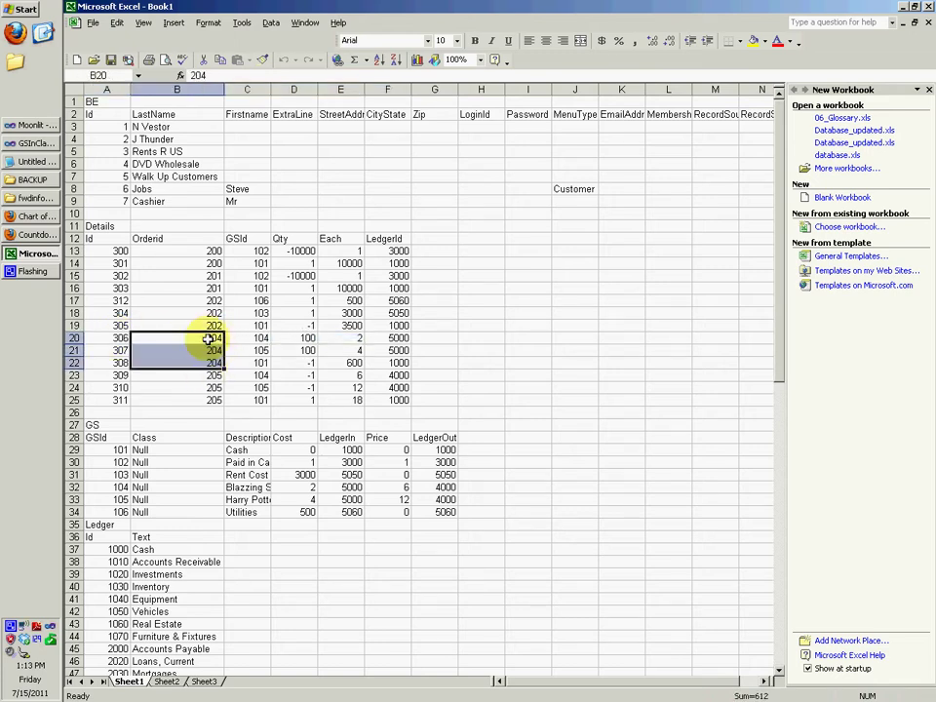
click(169, 340)
drag(170, 340, 397, 338)
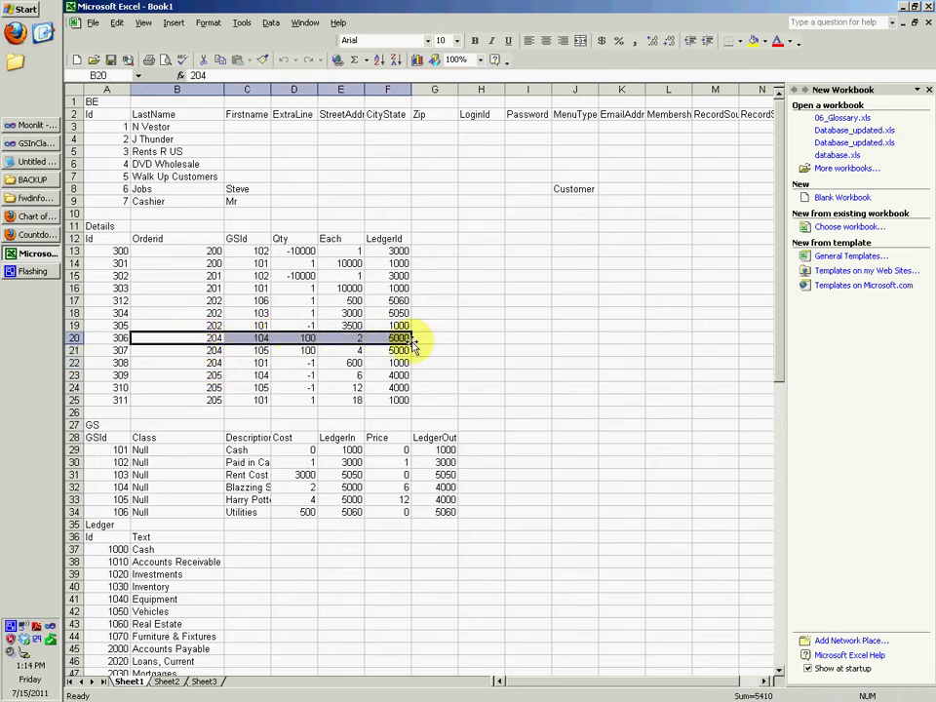
click(413, 340)
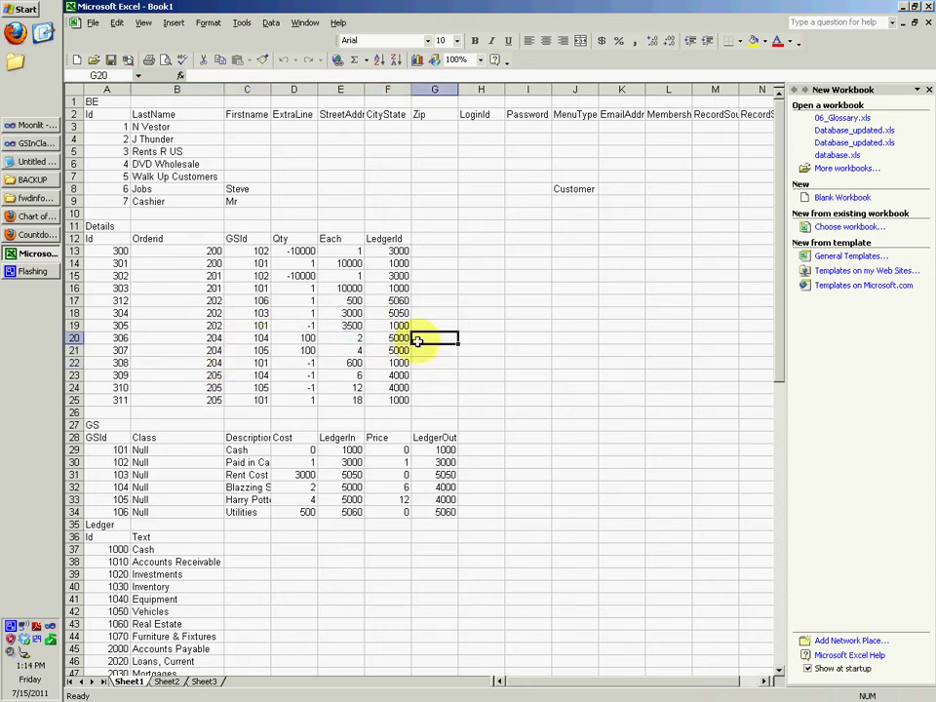
click(383, 339)
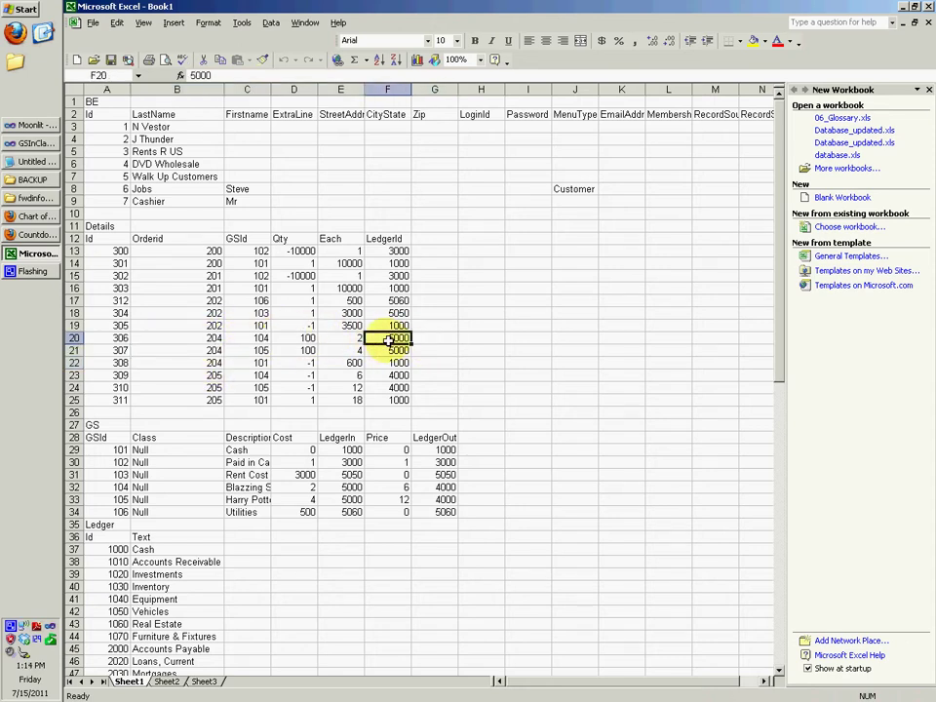
Switch to the Chart of Accounts page in Firefox and look up the name of expense account 5000
click(34, 217)
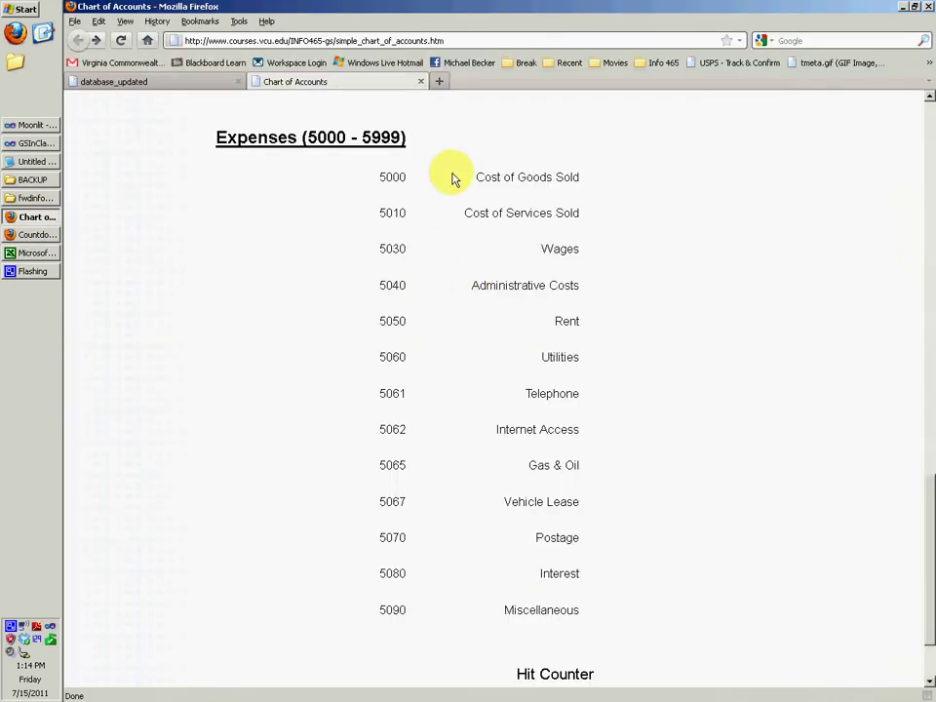
drag(466, 185, 581, 179)
click(592, 180)
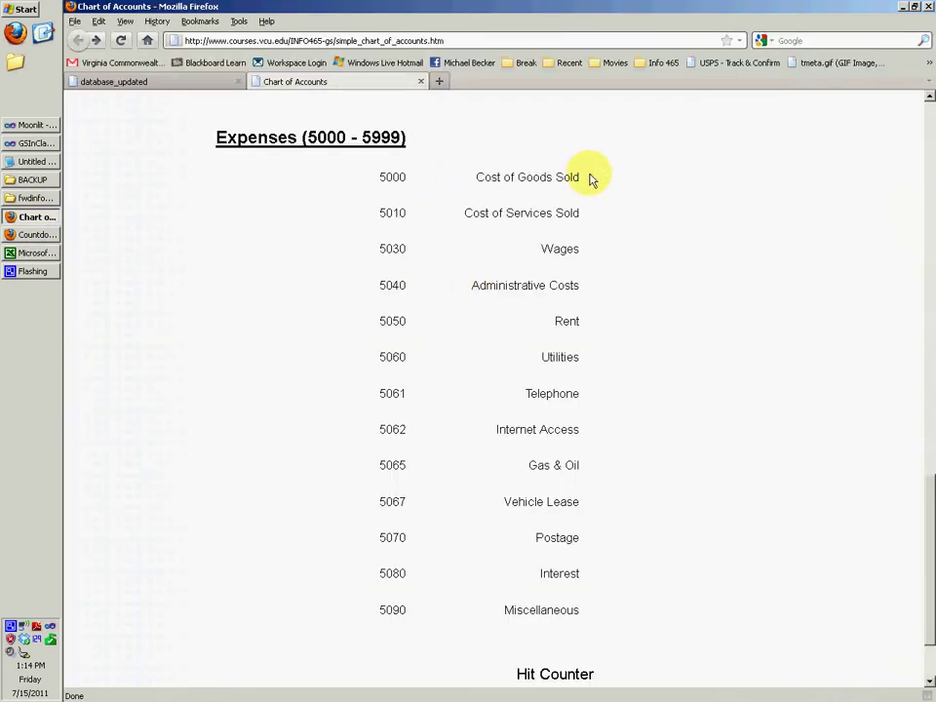
Switch back to Excel and trace detail line 306's GSId to its description in the GS table, checking the line's quantity and unit price
click(35, 253)
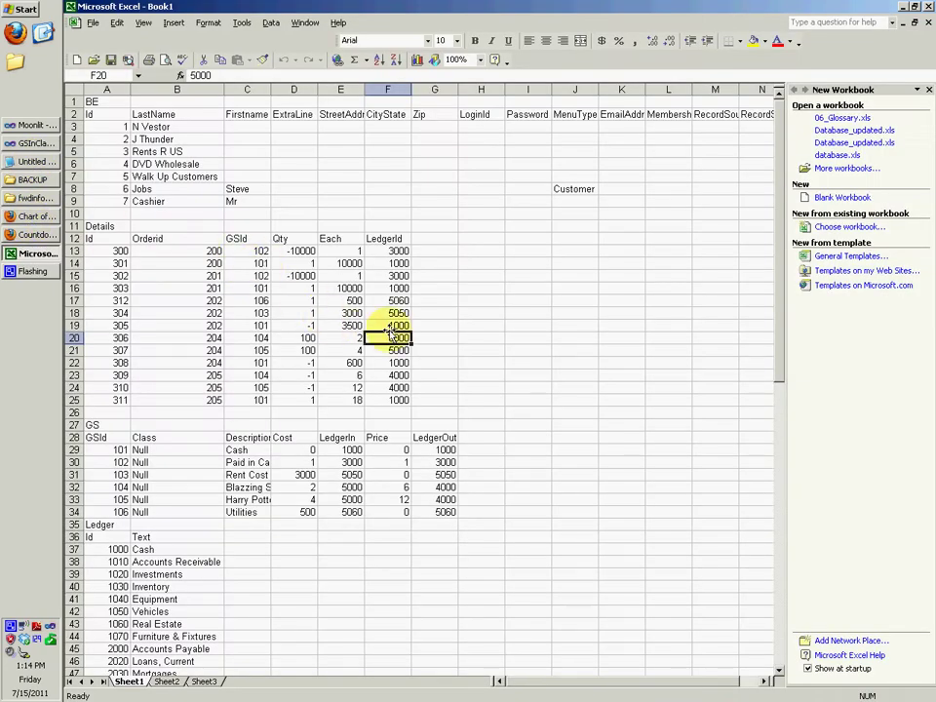
drag(397, 335, 303, 343)
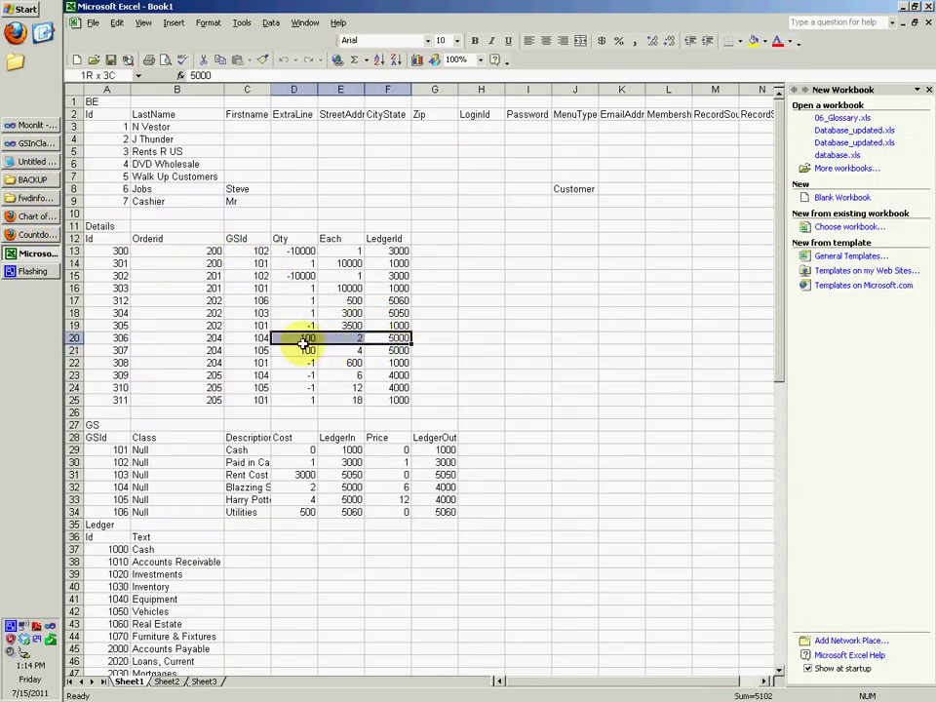
click(305, 343)
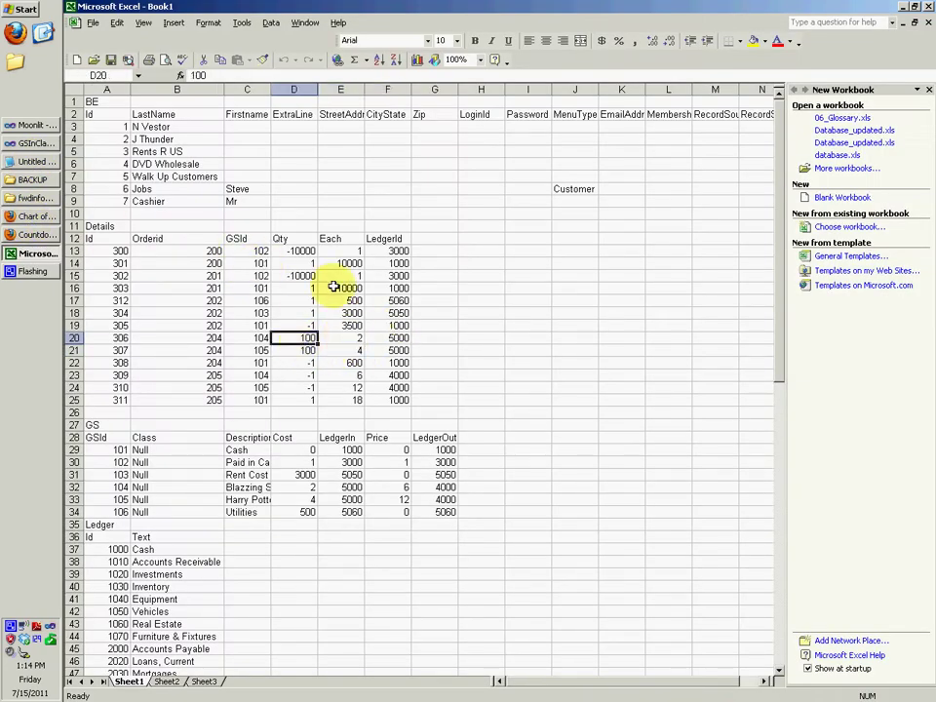
click(251, 337)
click(246, 486)
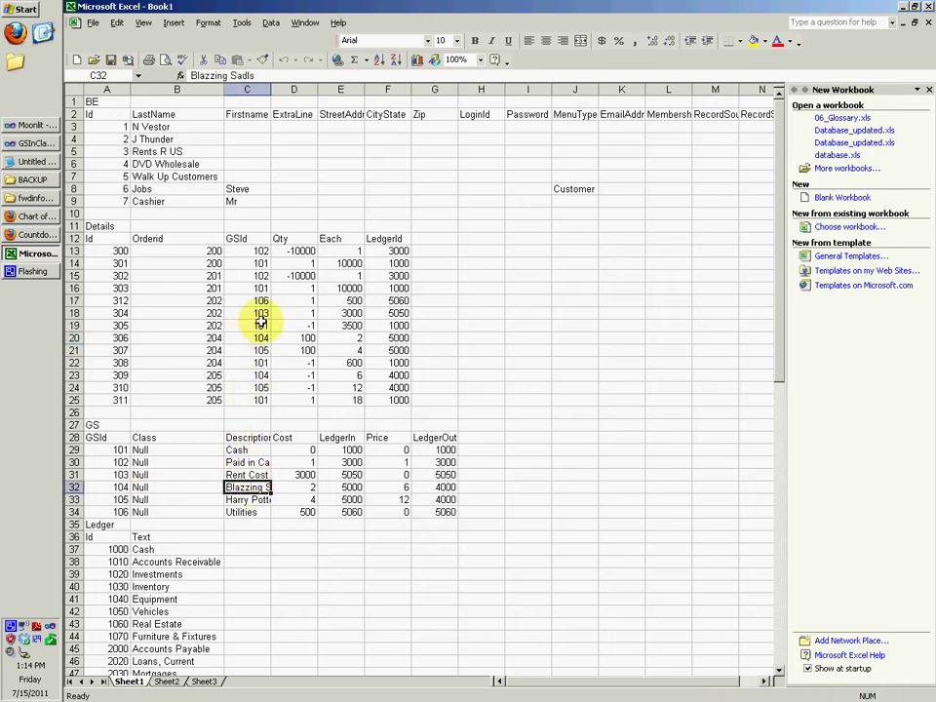
click(261, 337)
drag(262, 338, 305, 338)
click(309, 338)
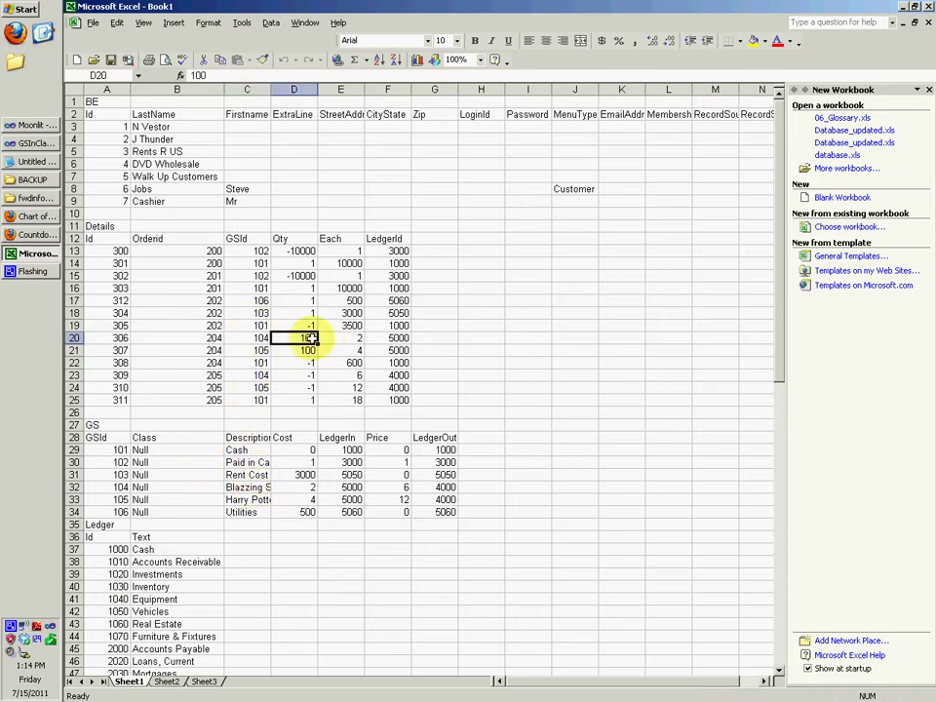
double_click(344, 337)
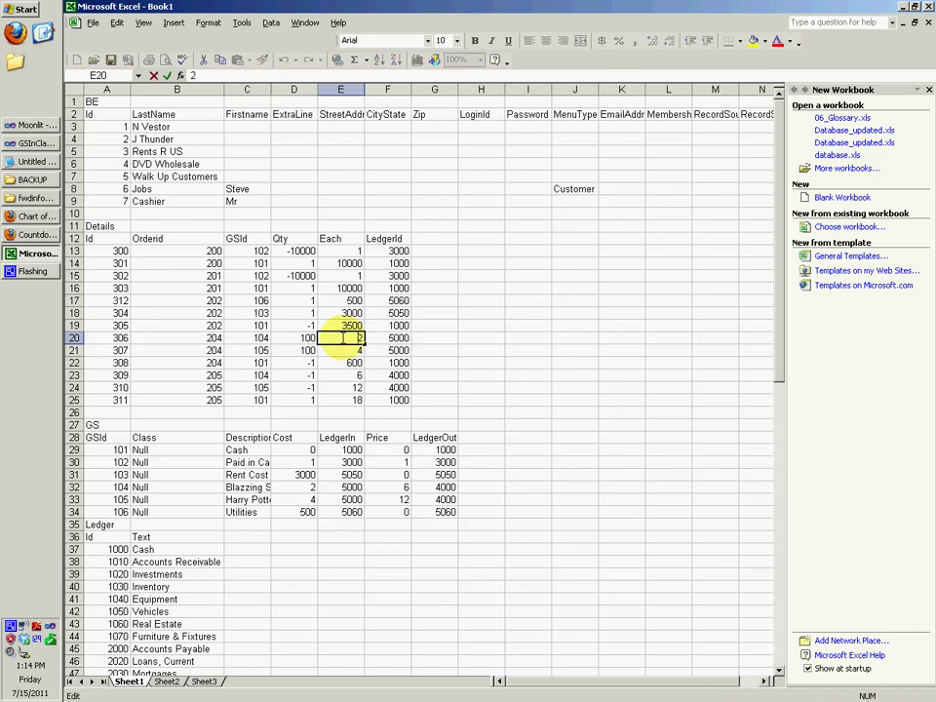
Review order 204's detail lines 306 to 308 in the Details table, including the amount and GSId of line 308
drag(382, 337, 247, 337)
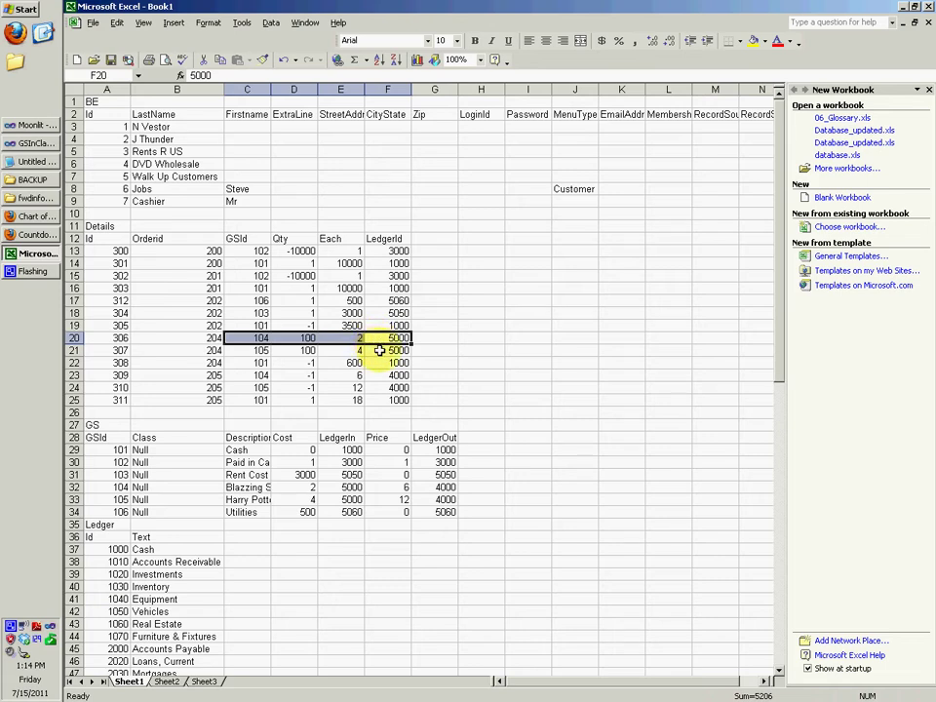
drag(380, 350, 247, 351)
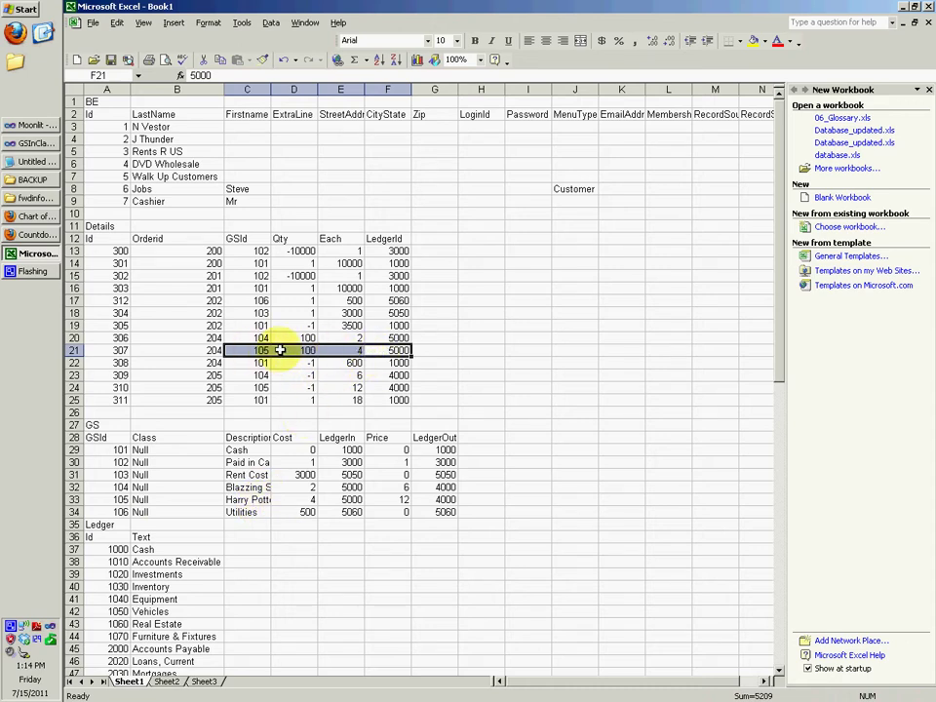
drag(395, 363, 127, 363)
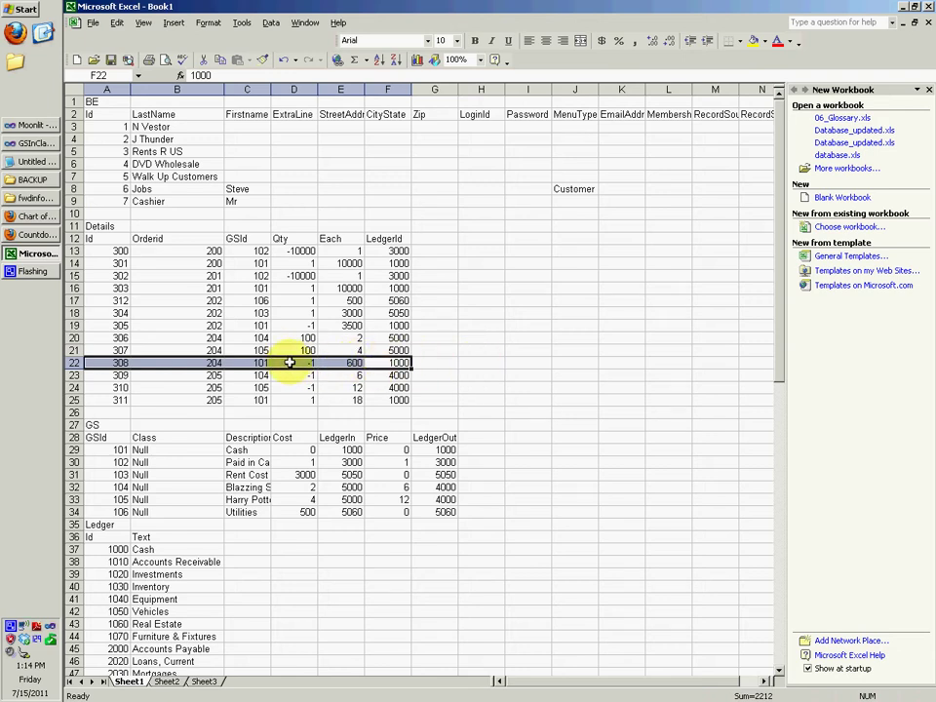
click(431, 366)
click(349, 363)
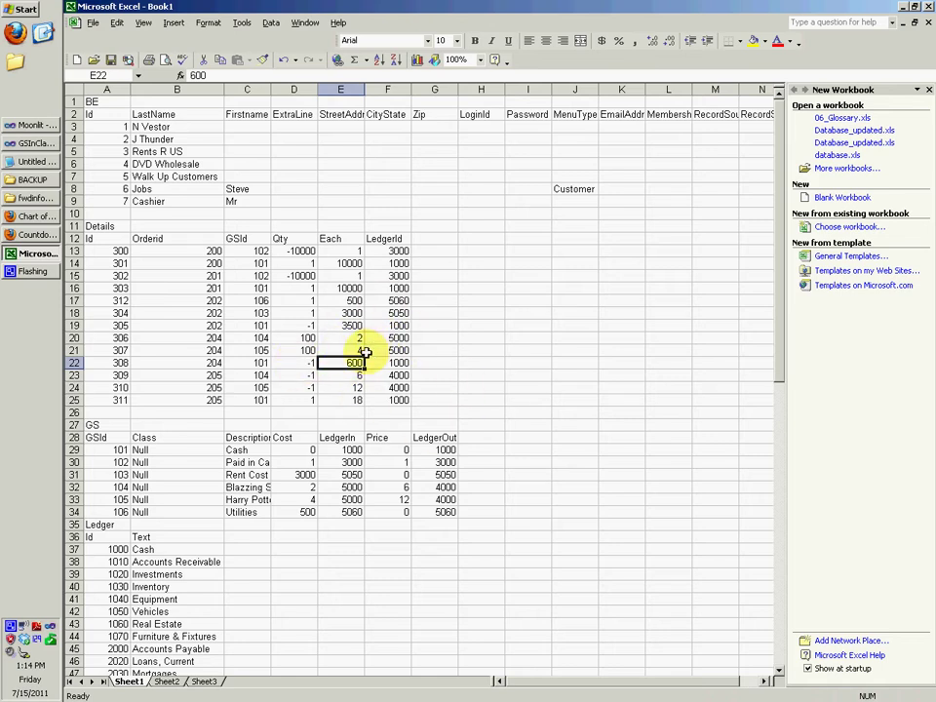
click(258, 362)
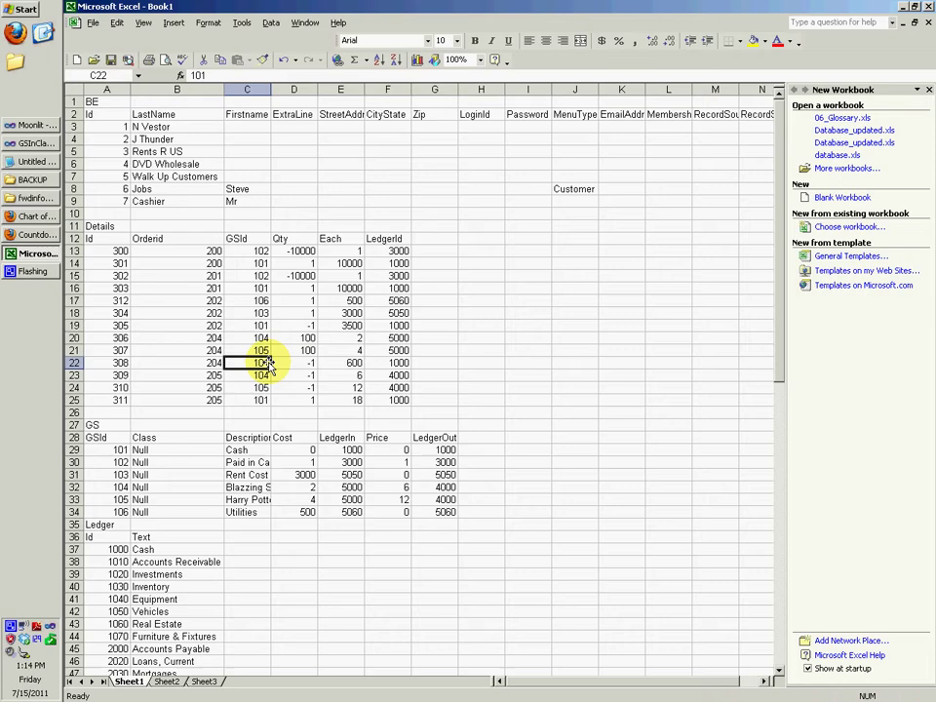
Check order 205's type in the Orders table and fit column D's width to its contents
drag(387, 376, 92, 377)
scroll(430, 333, down, 15)
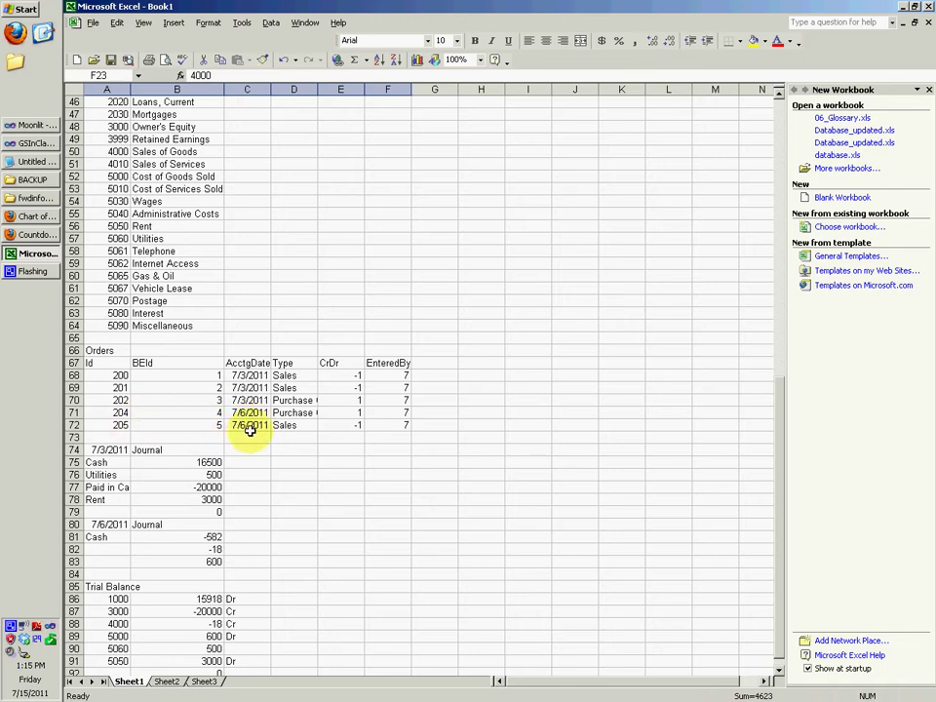
click(284, 425)
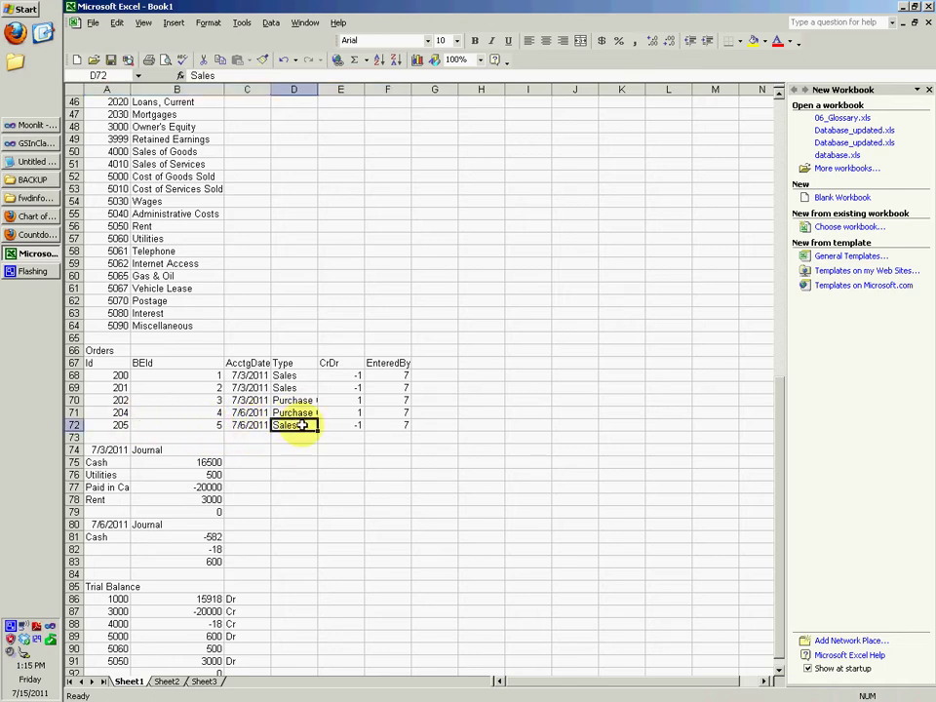
click(297, 413)
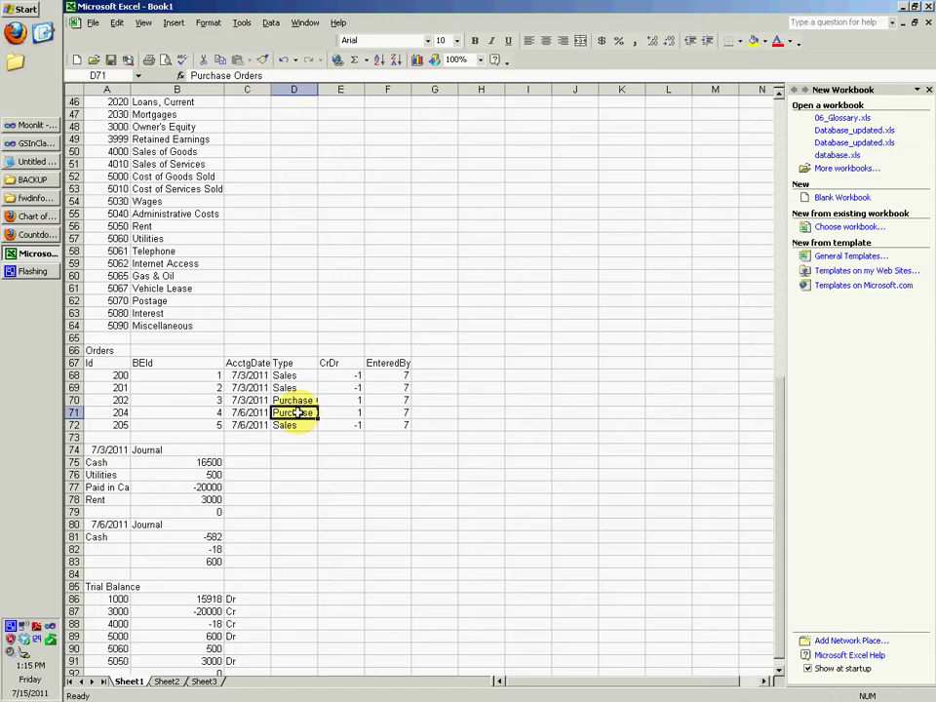
double_click(317, 88)
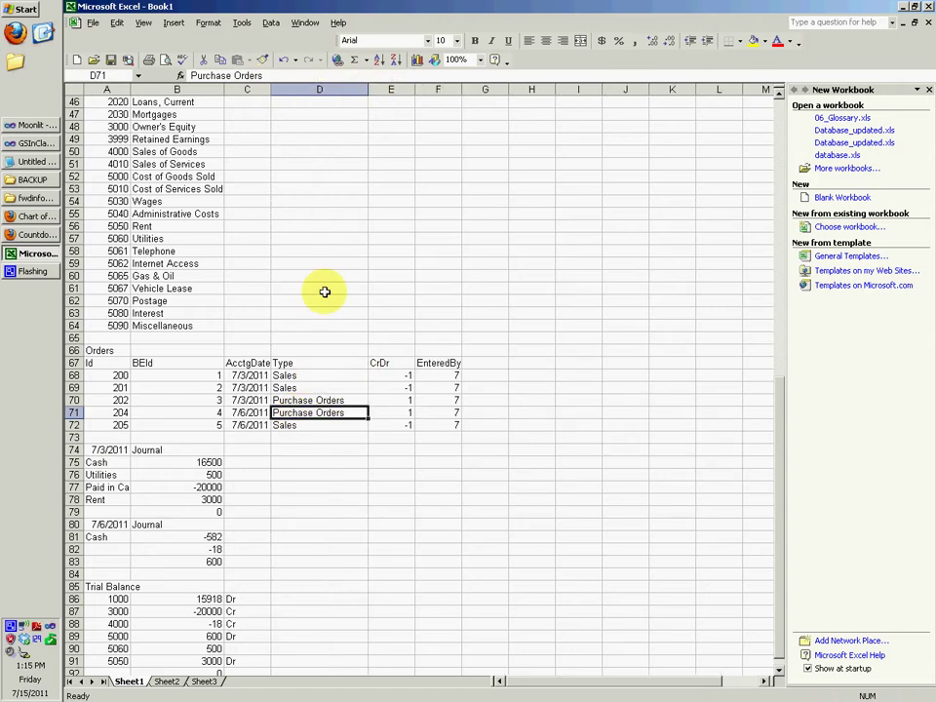
click(292, 421)
double_click(312, 426)
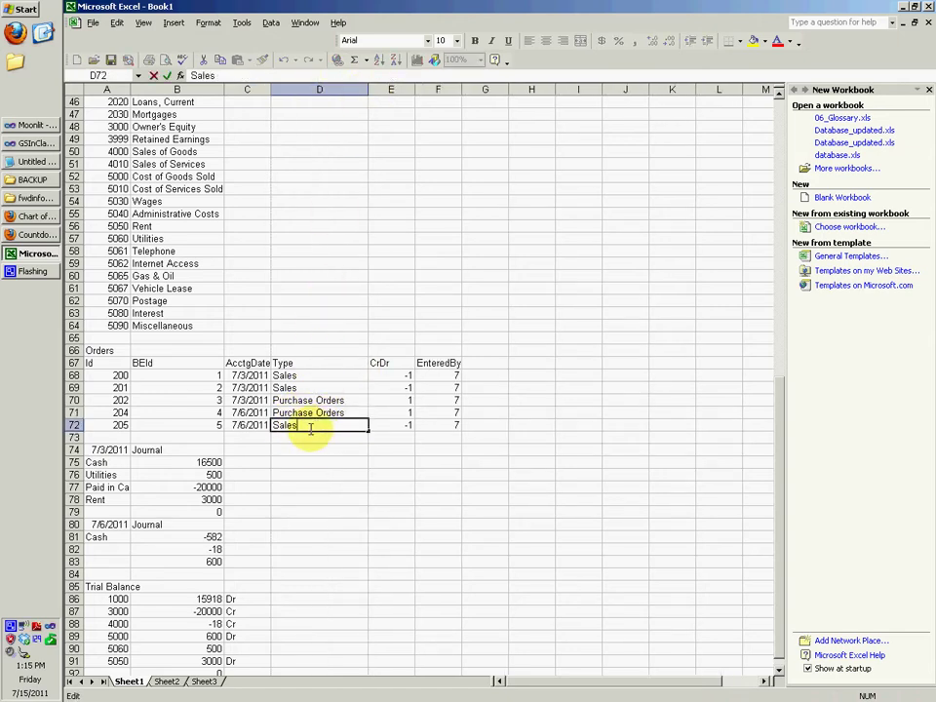
click(309, 439)
click(313, 421)
Compare detail line 309's GSId, quantity and unit price with the price of item 104 in the GS table
scroll(302, 434, up, 10)
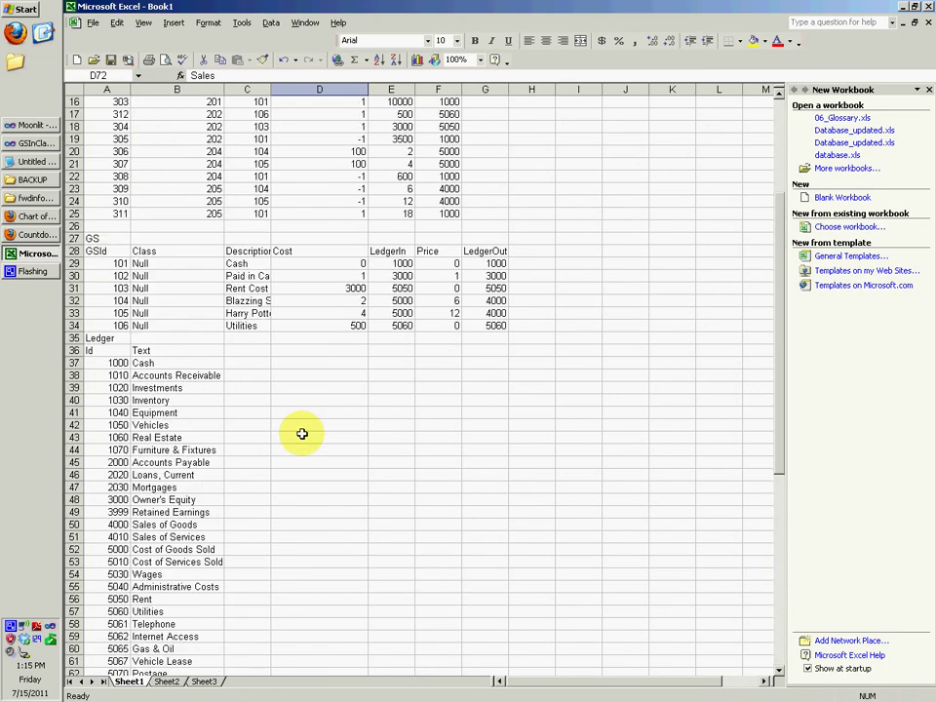
scroll(302, 433, up, 5)
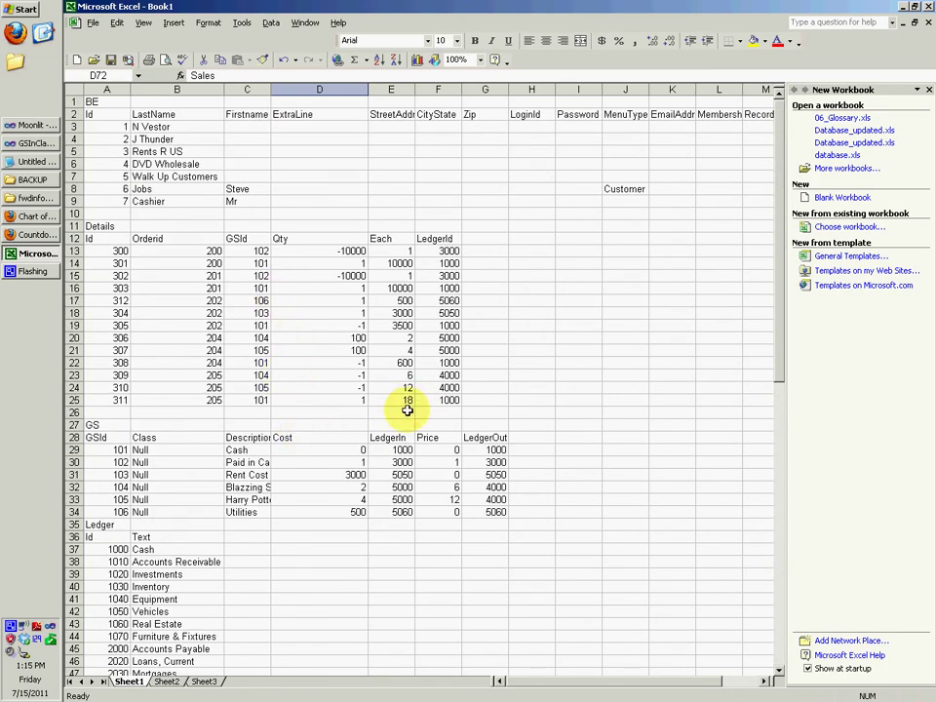
drag(411, 376, 29, 378)
click(420, 380)
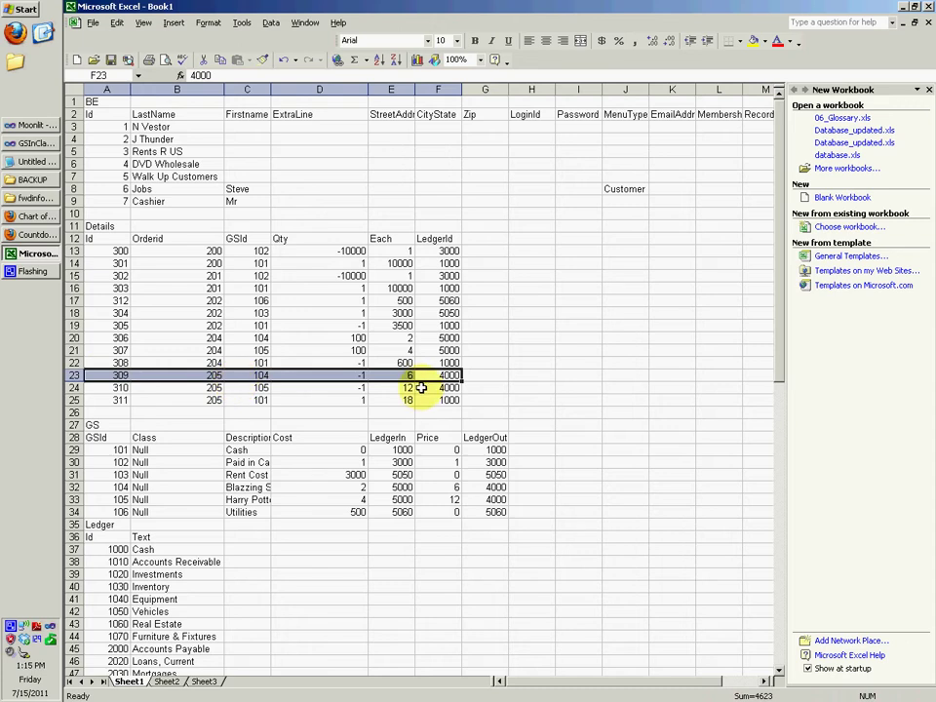
click(256, 375)
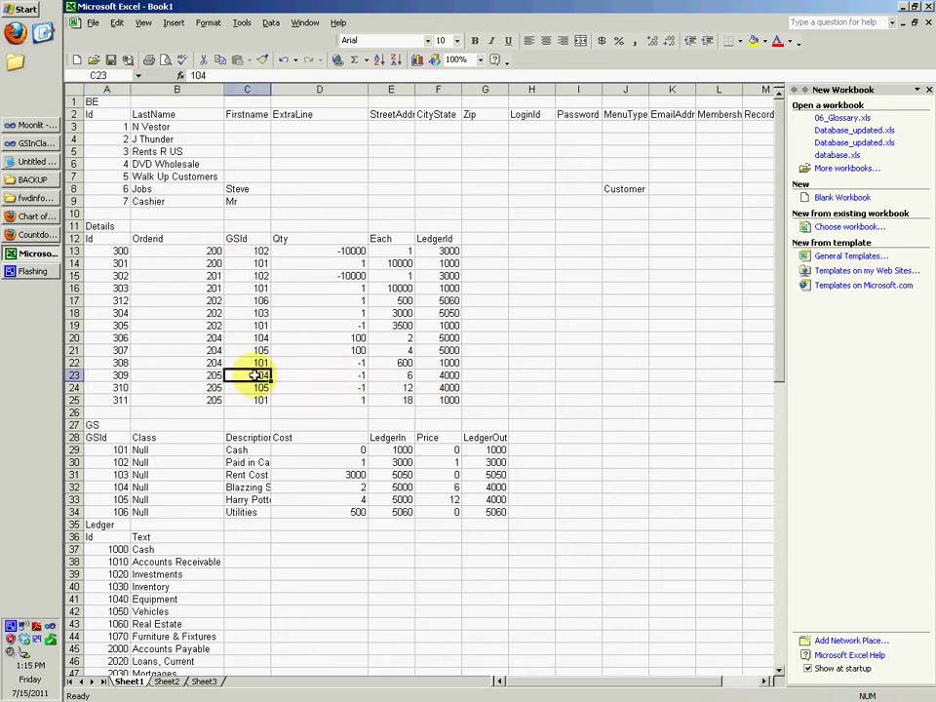
click(349, 373)
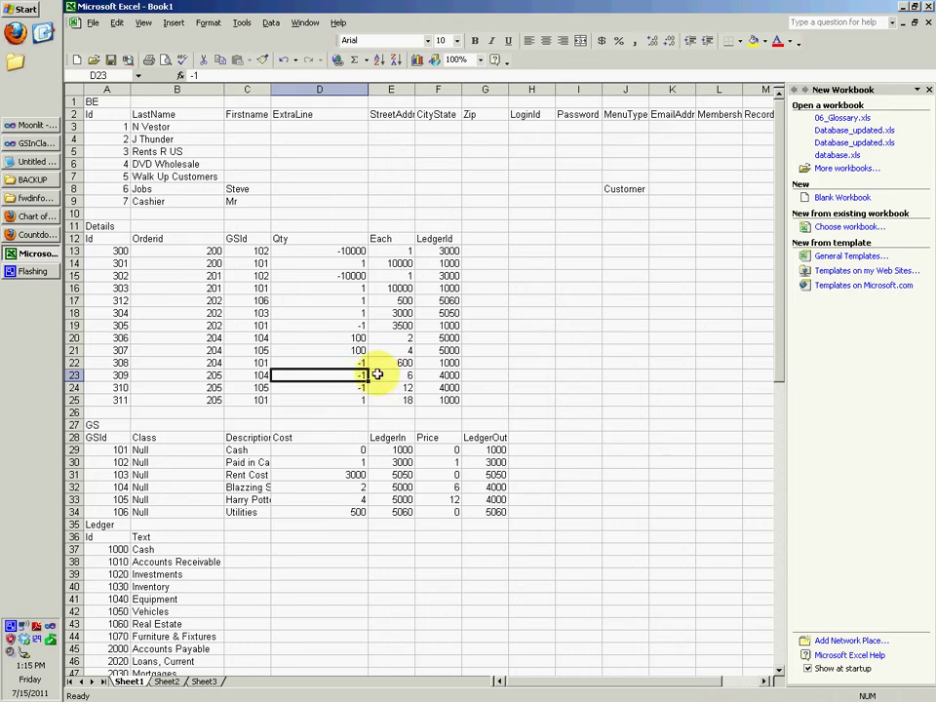
double_click(363, 375)
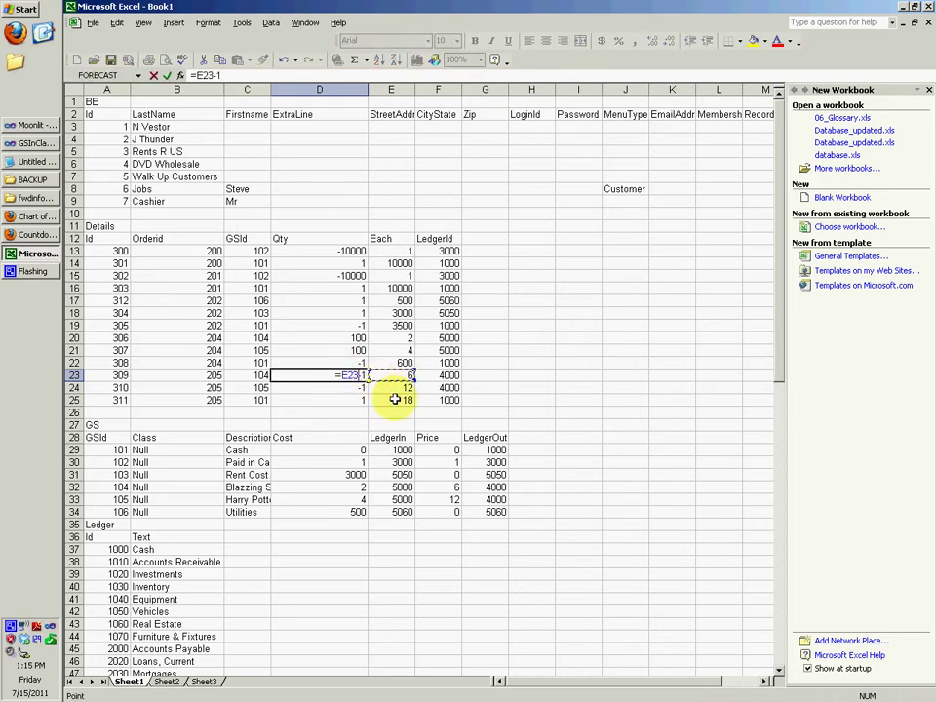
key(Escape)
click(402, 377)
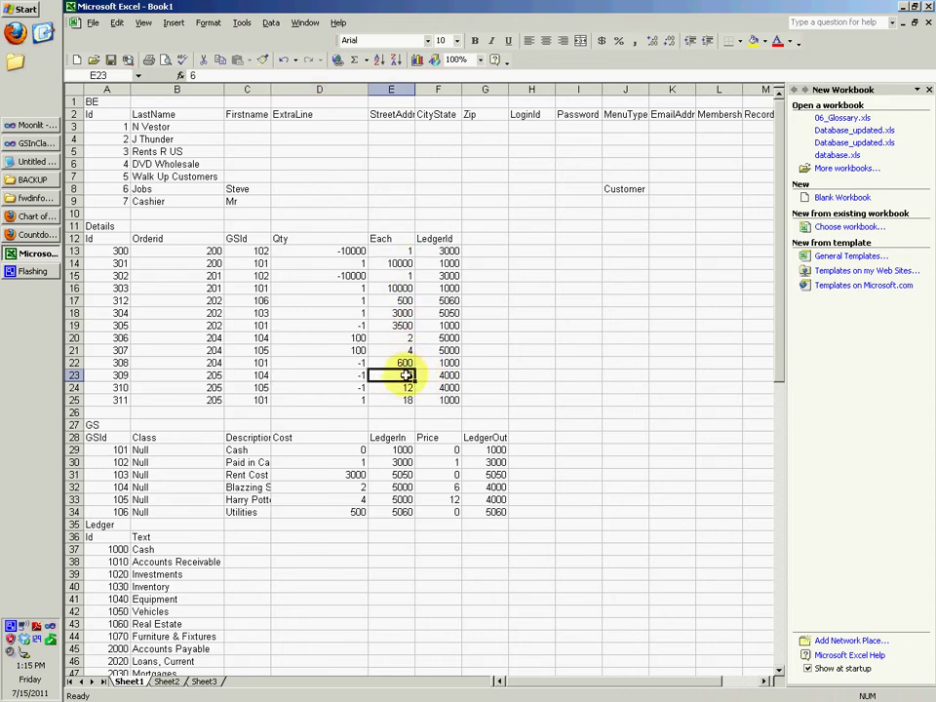
click(443, 488)
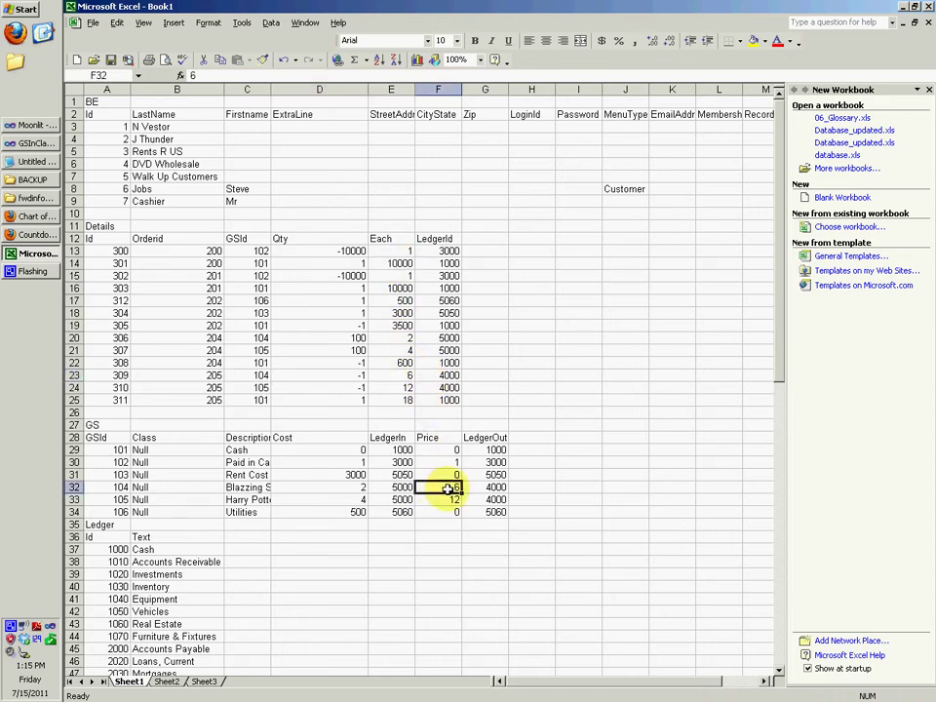
click(401, 377)
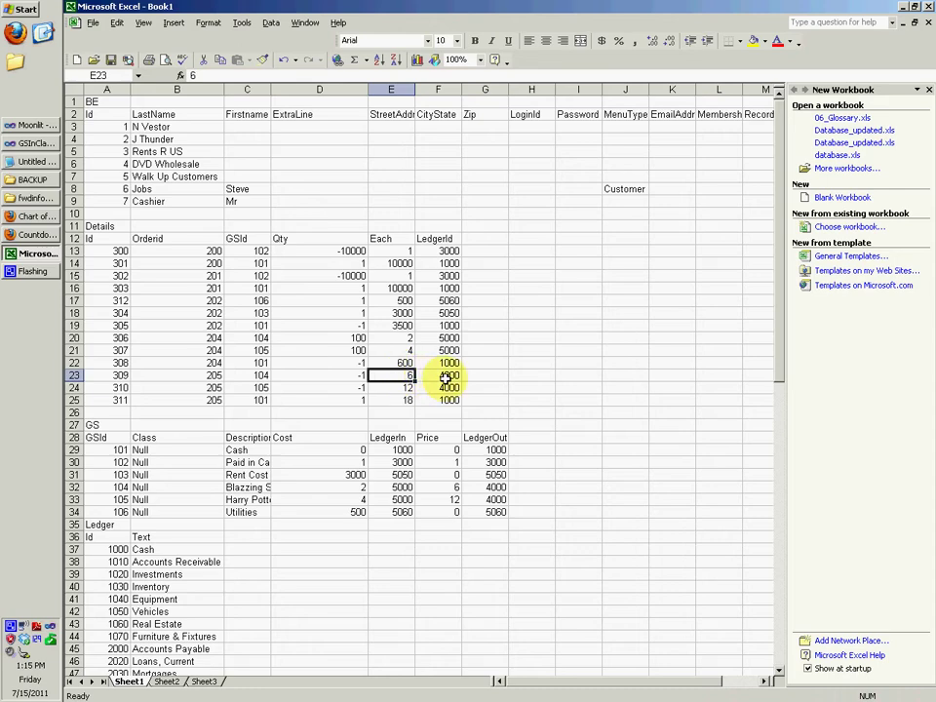
Check detail line 309's ledger ID and look up account 4000 on the Chart of Accounts page in Firefox
click(429, 376)
click(34, 216)
scroll(444, 330, up, 7)
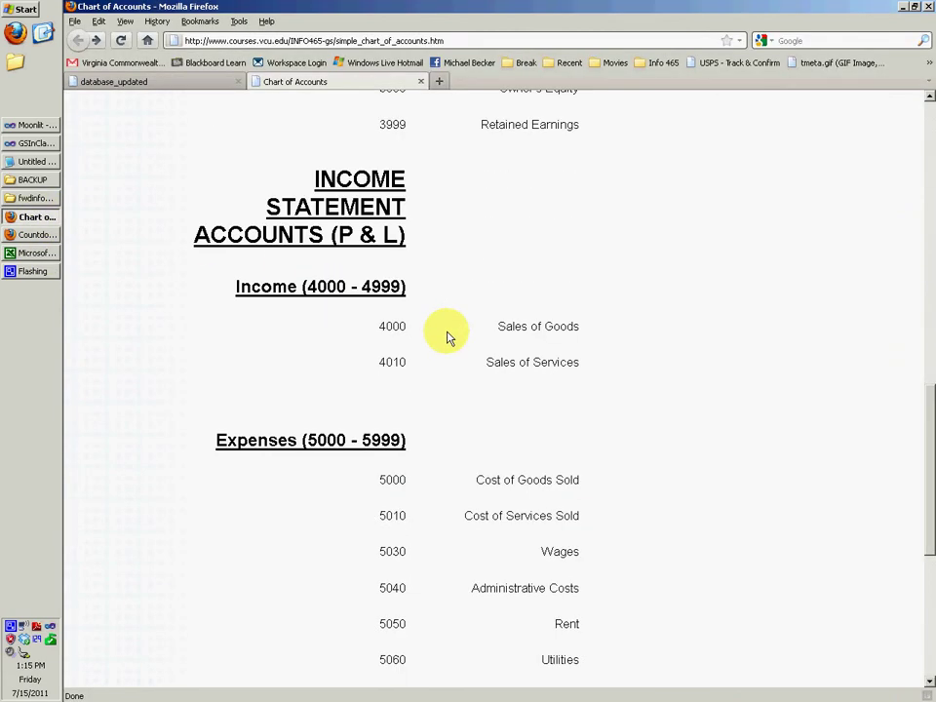
Highlight account 4000's name, Sales of Goods, on the Chart of Accounts page
double_click(546, 432)
drag(546, 432, 495, 432)
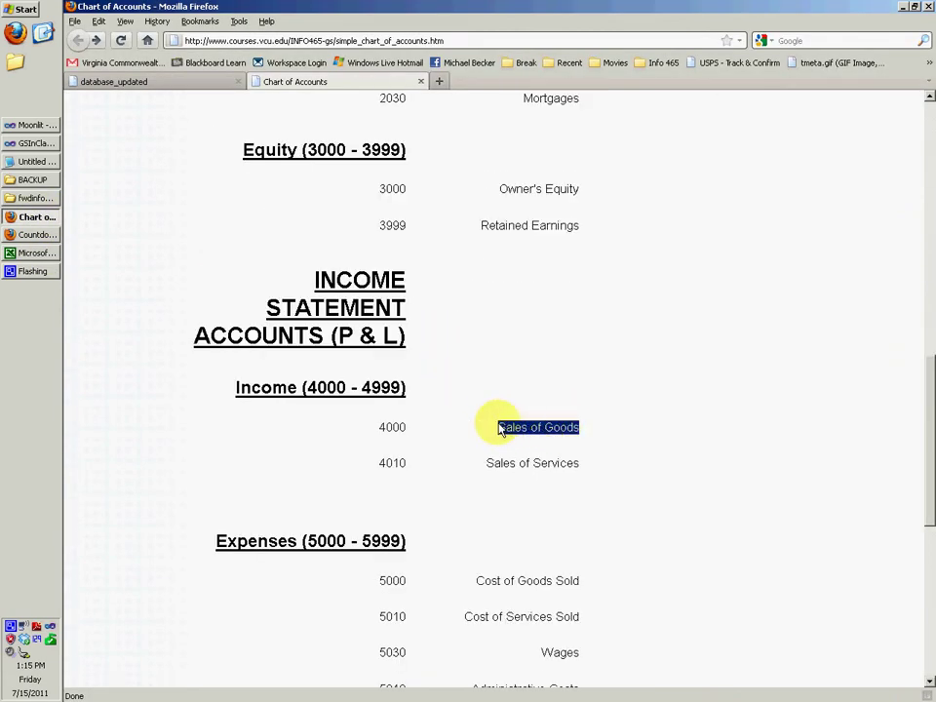
click(496, 432)
Switch to Excel and review detail line 310's unit price and all of line 311 in the Details table
click(39, 216)
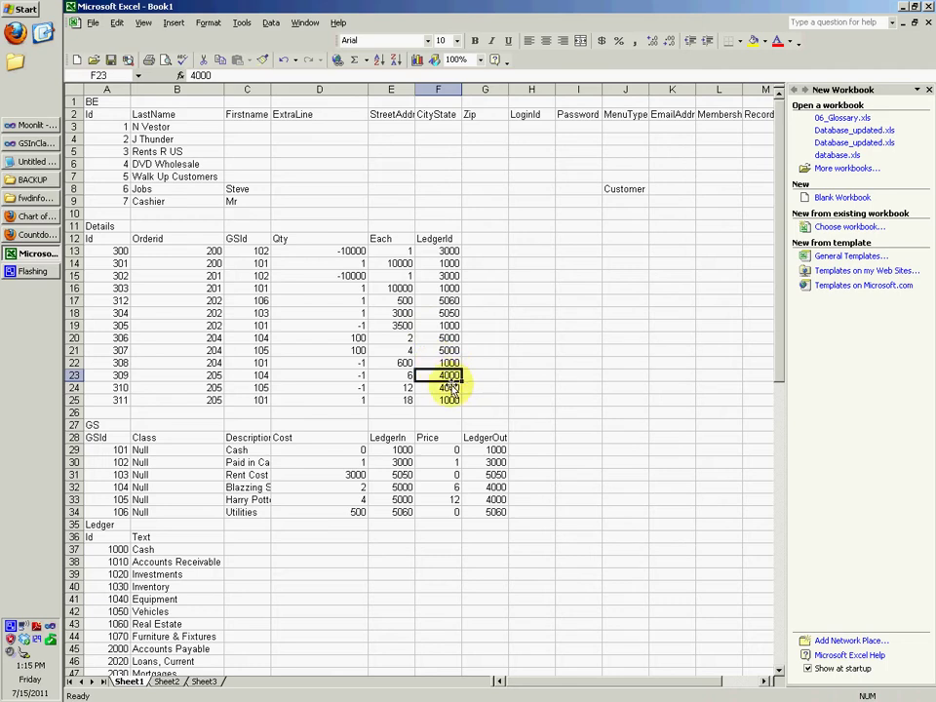
click(403, 391)
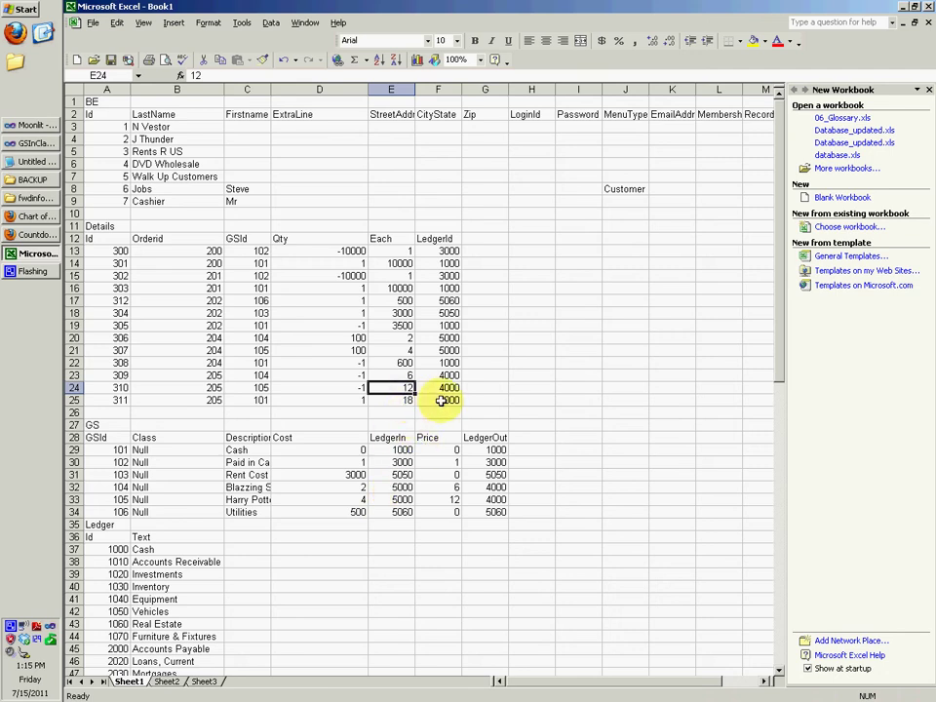
drag(442, 400, 110, 400)
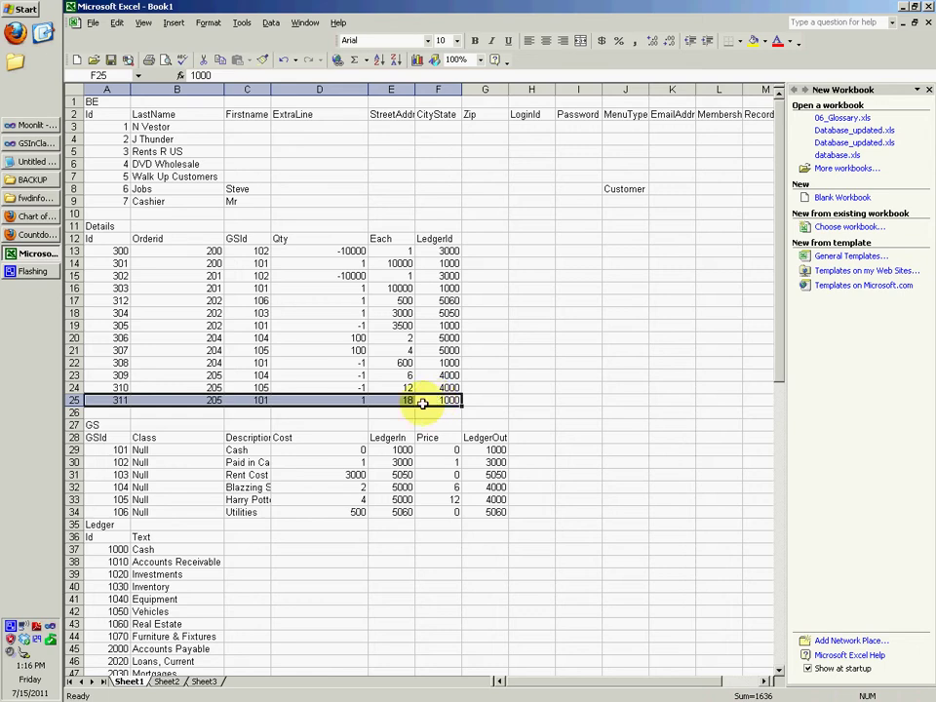
drag(400, 399, 120, 400)
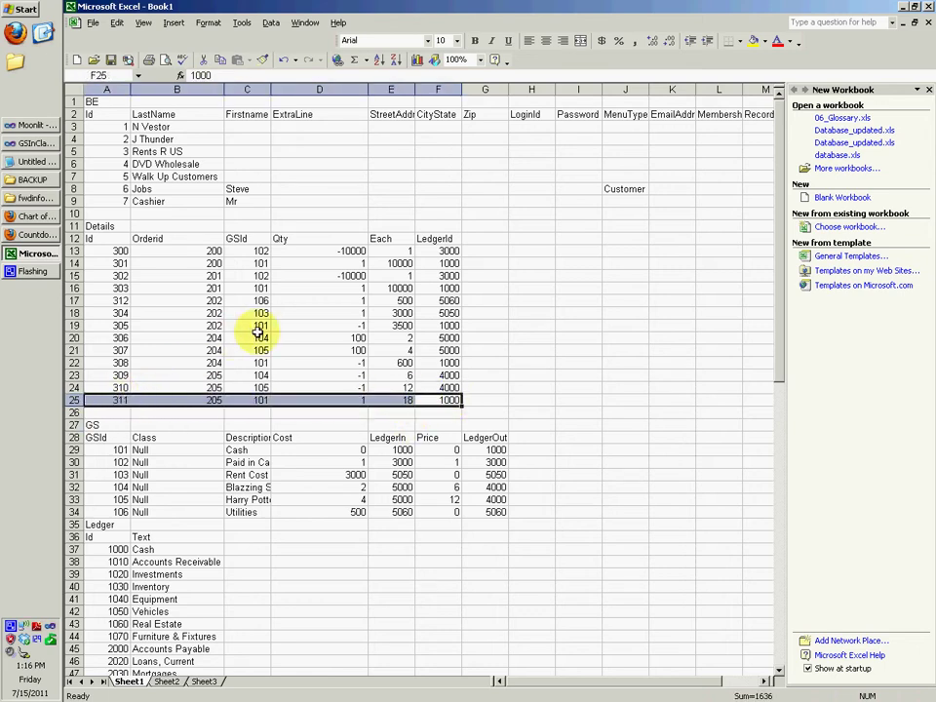
Review order 205's detail lines 309 and 310 across all columns, including line 310's ledger ID
drag(401, 376, 132, 388)
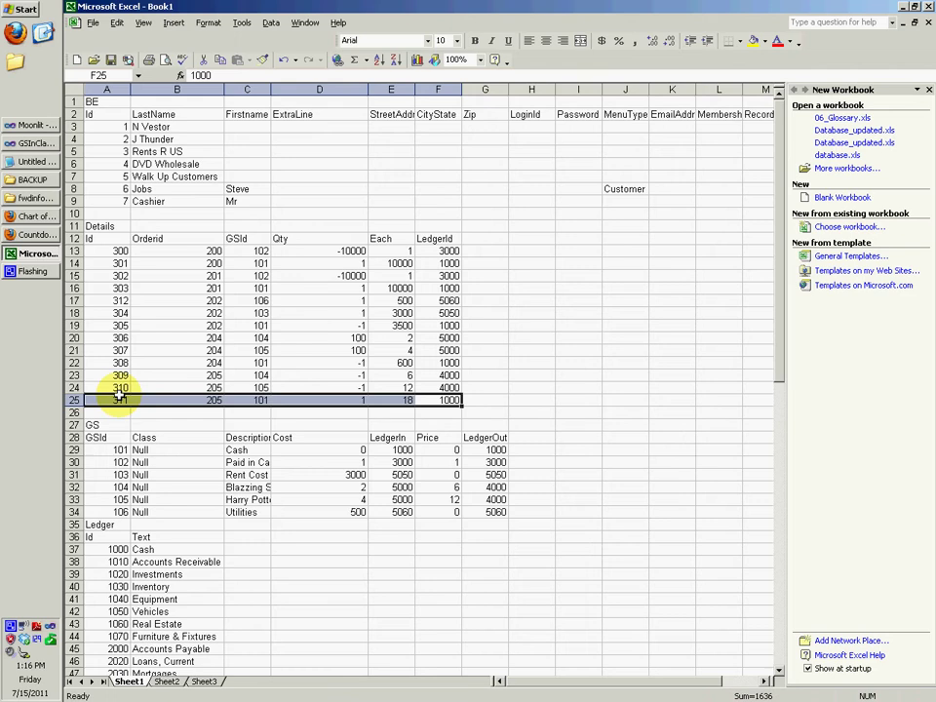
click(444, 388)
drag(444, 388, 96, 375)
drag(487, 386, 135, 377)
click(445, 385)
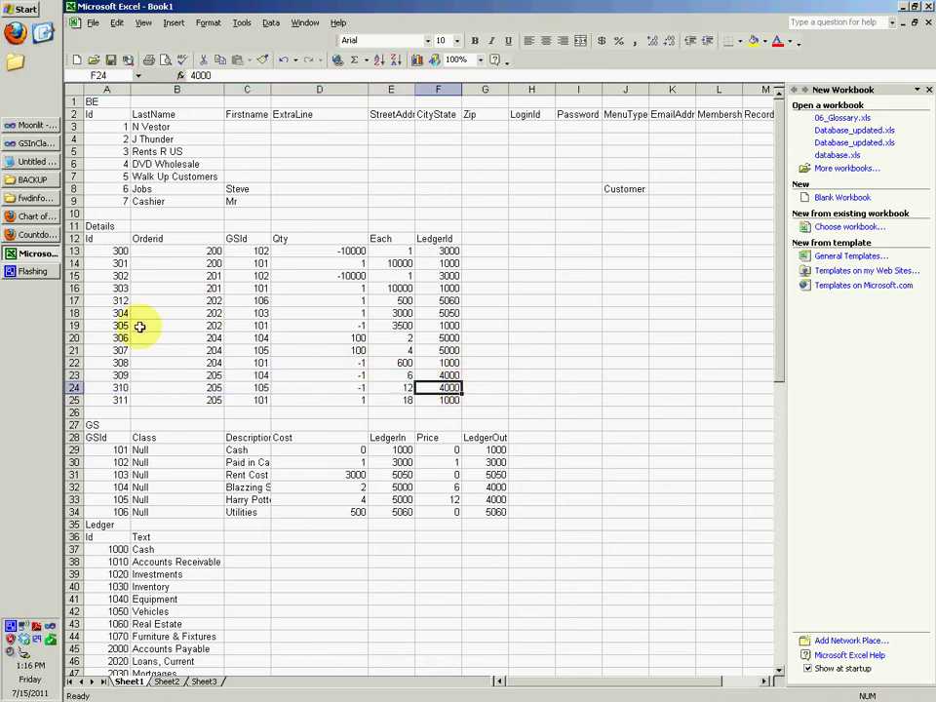
Check detail line 309's ledger ID against the Chart of Accounts page in Firefox and return to Excel
click(444, 375)
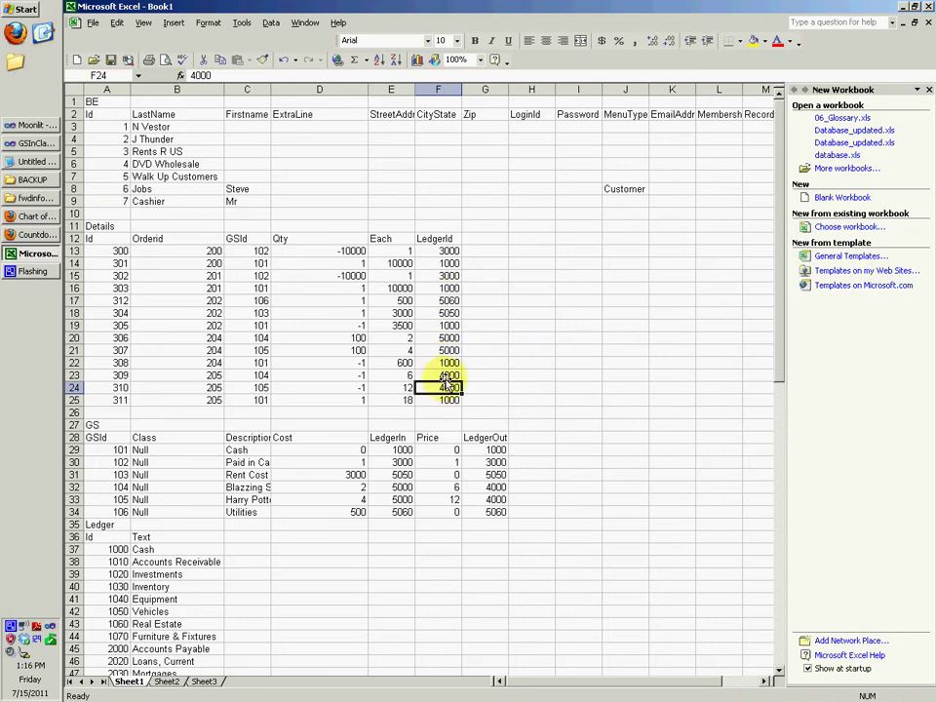
click(11, 220)
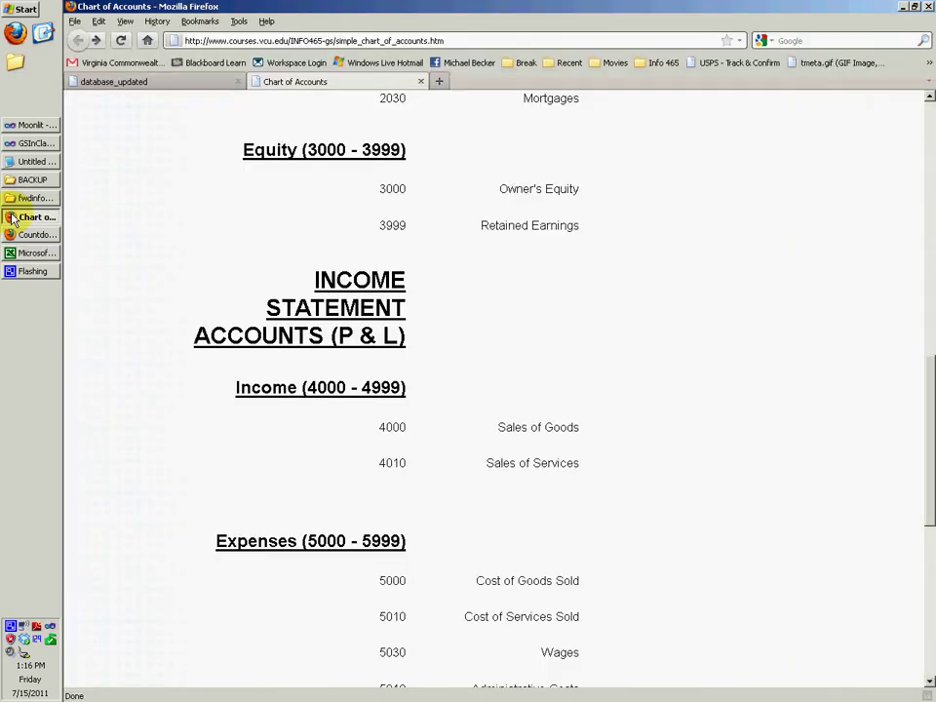
click(34, 253)
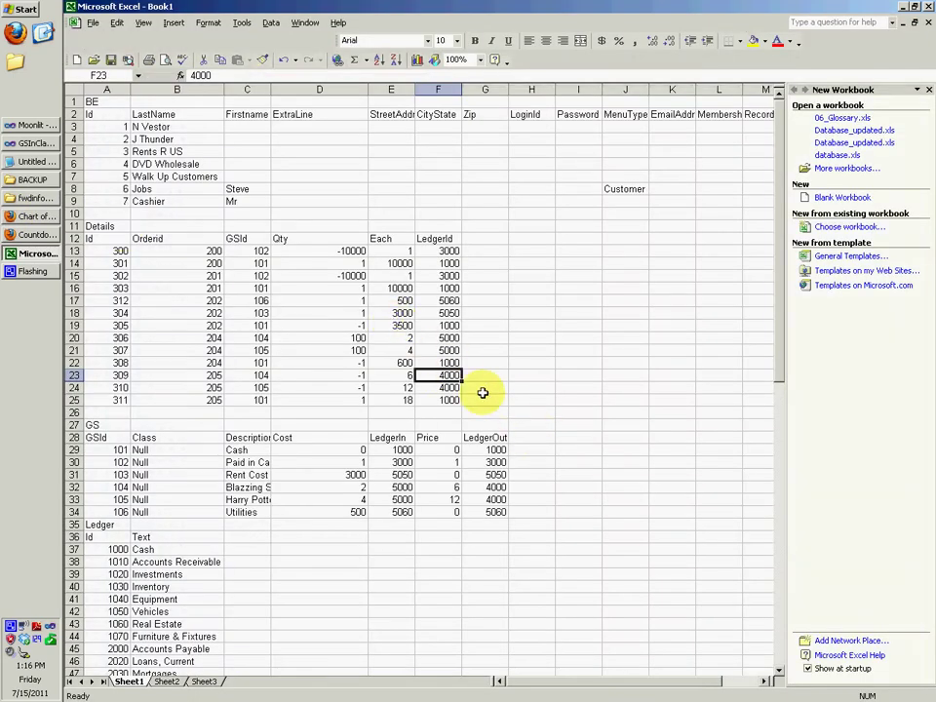
Look over the Ledger, Orders and Journal sections of the sheet and go back to the BE table's last records
scroll(348, 361, down, 7)
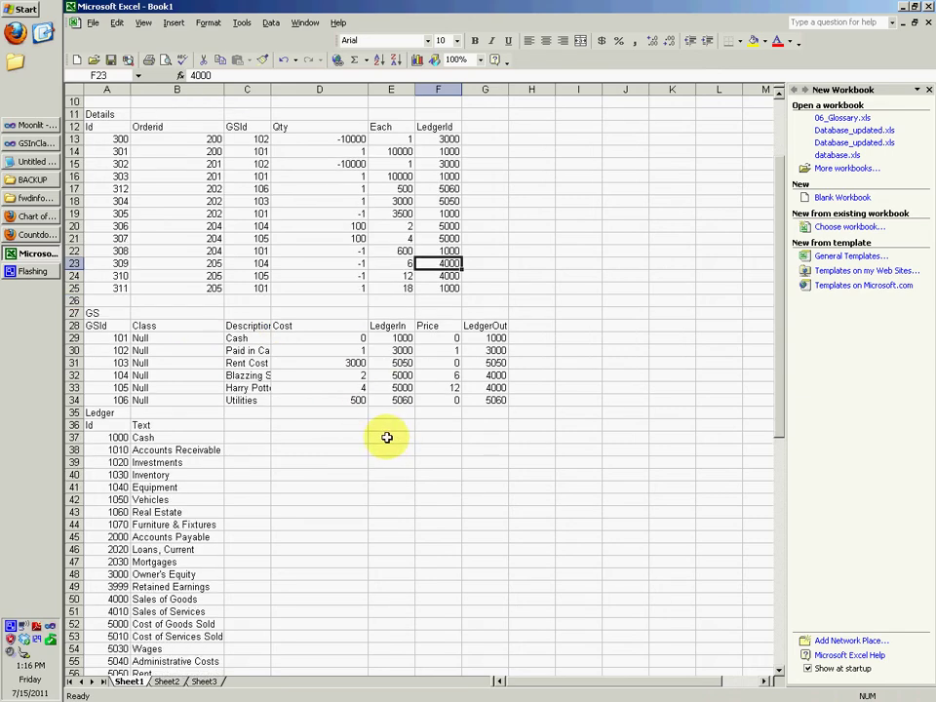
scroll(243, 416, down, 8)
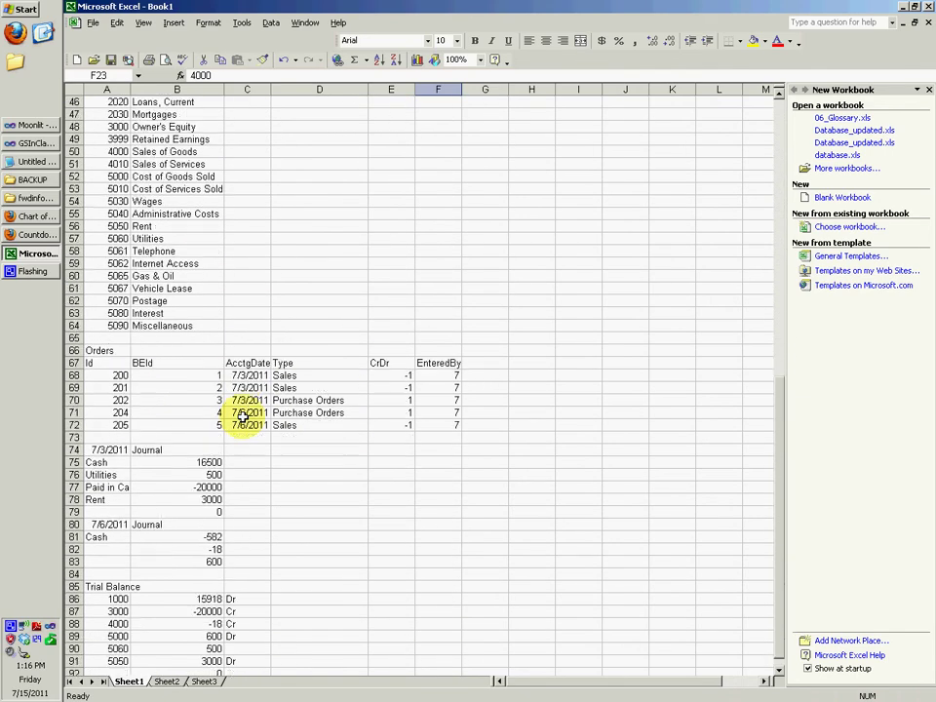
scroll(243, 416, up, 16)
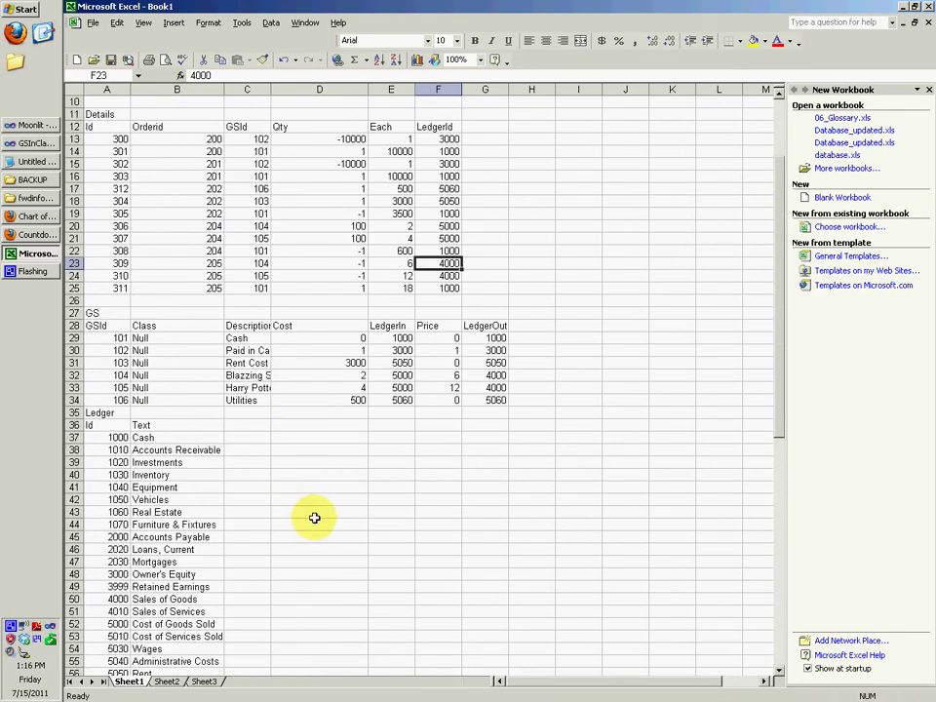
click(325, 225)
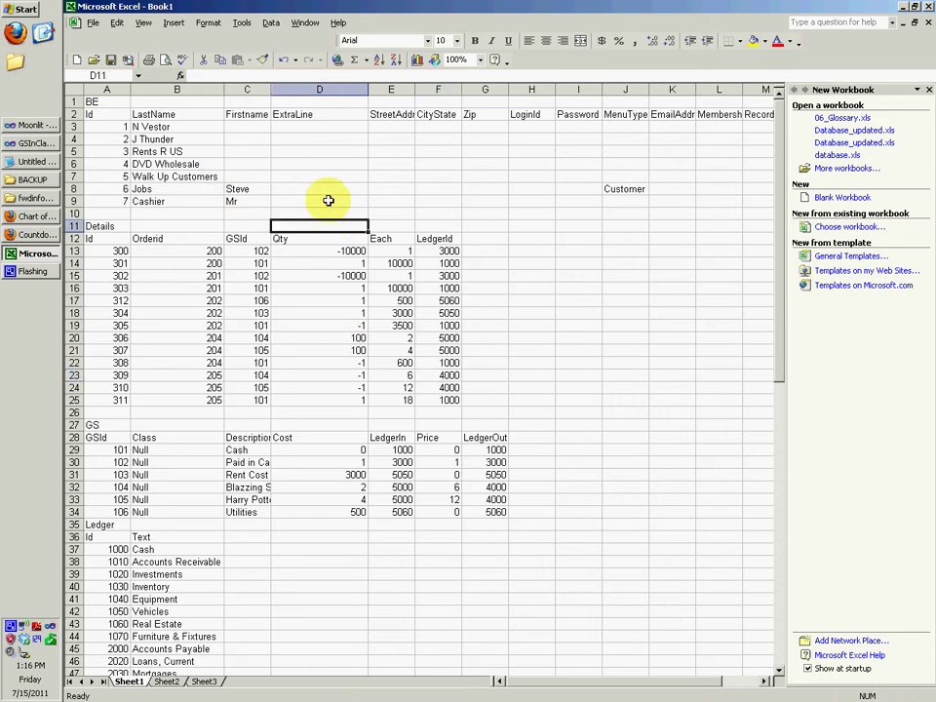
click(340, 191)
click(334, 202)
scroll(348, 234, down, 1)
scroll(356, 283, up, 1)
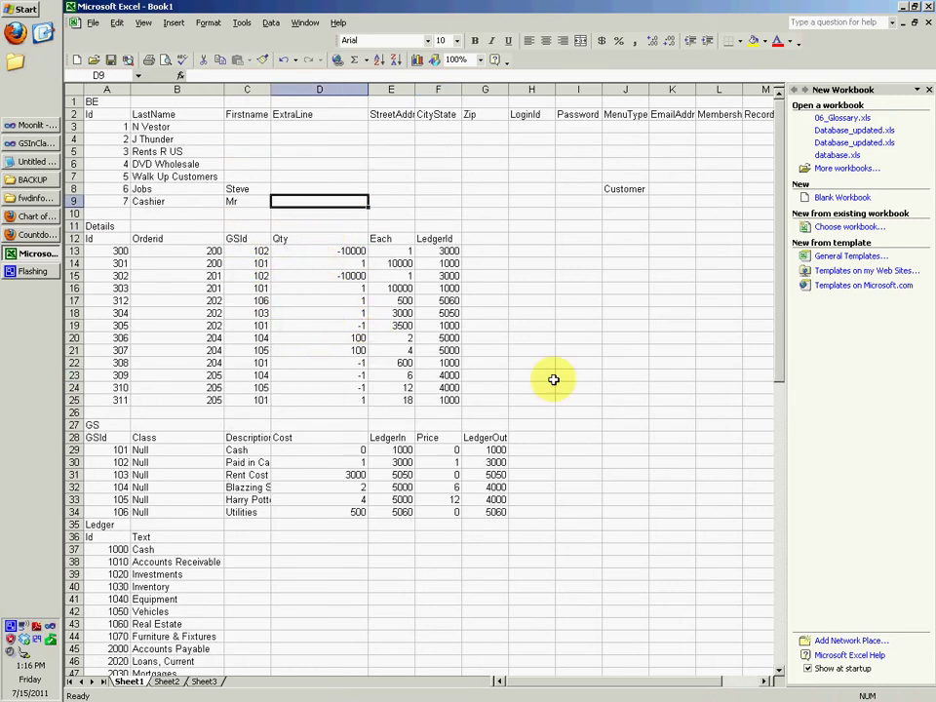
Review item 105's full row in the GS table and the table's Cost column heading
scroll(184, 298, down, 3)
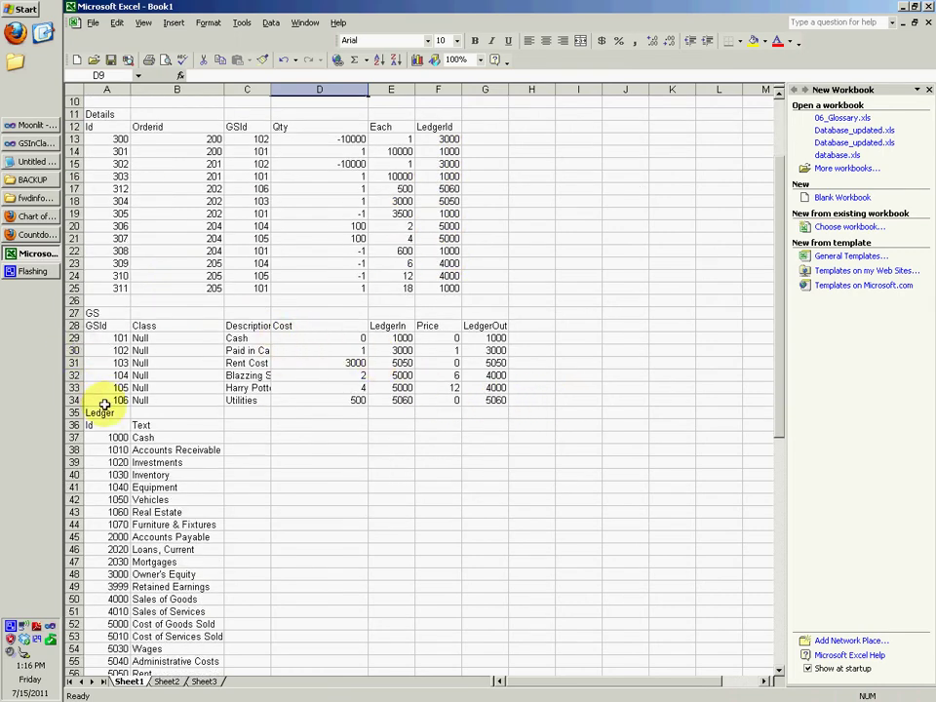
drag(488, 388, 60, 393)
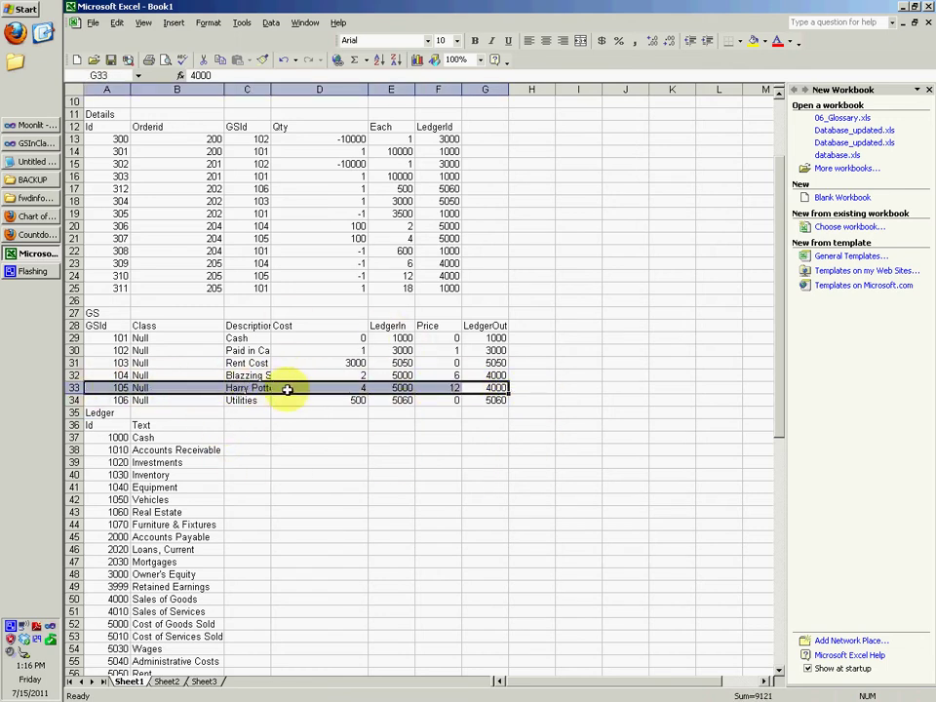
click(319, 437)
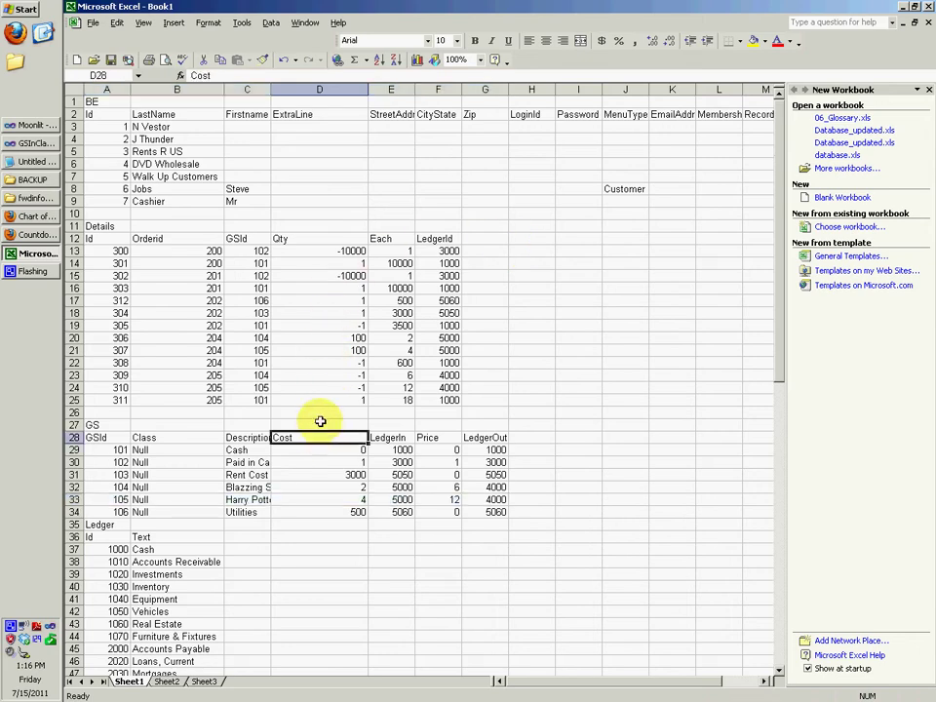
click(321, 412)
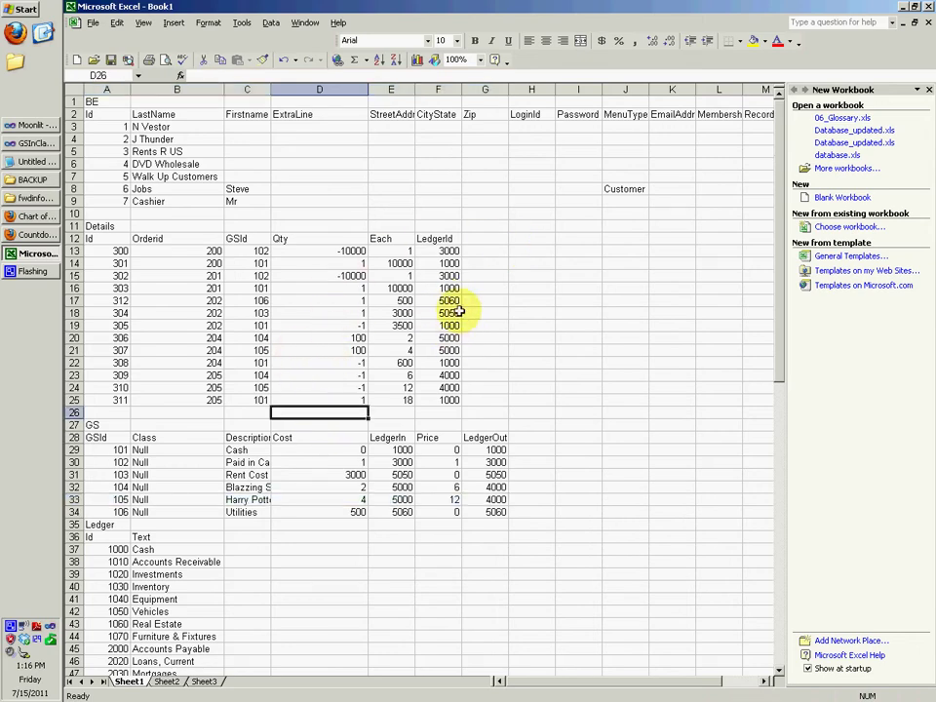
Check the order types in the Orders table and the name fields of record 6 in the BE table
scroll(456, 351, down, 16)
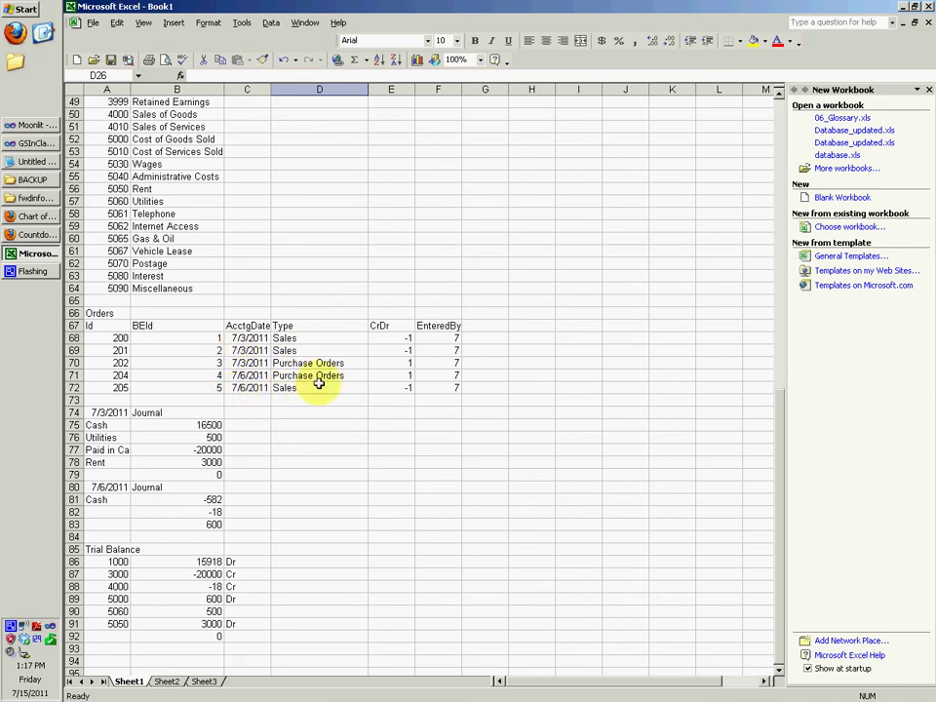
scroll(420, 361, up, 16)
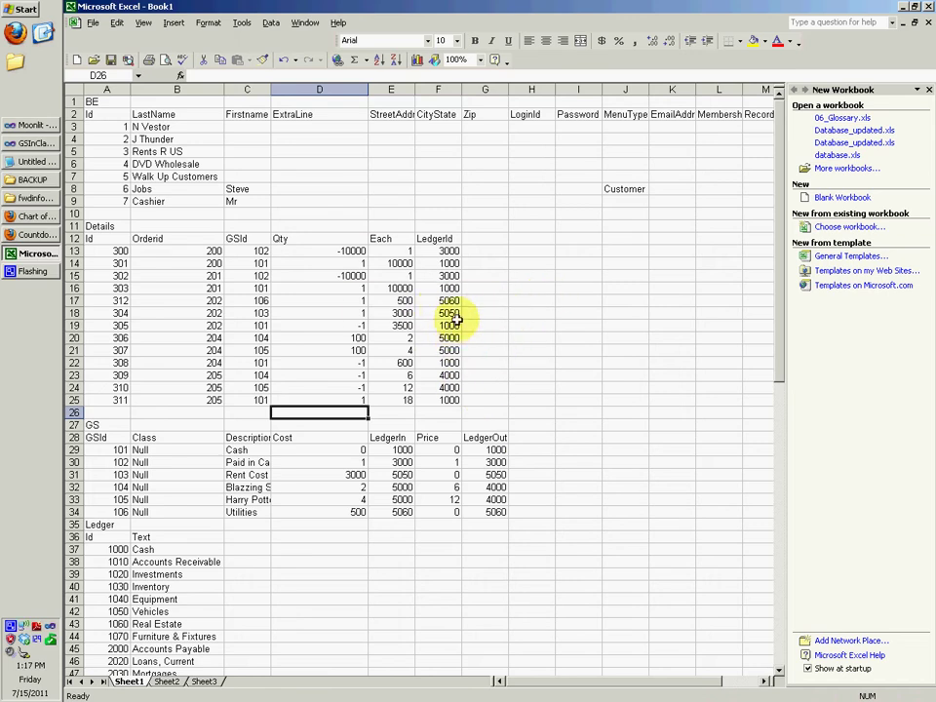
click(160, 190)
drag(160, 189, 322, 189)
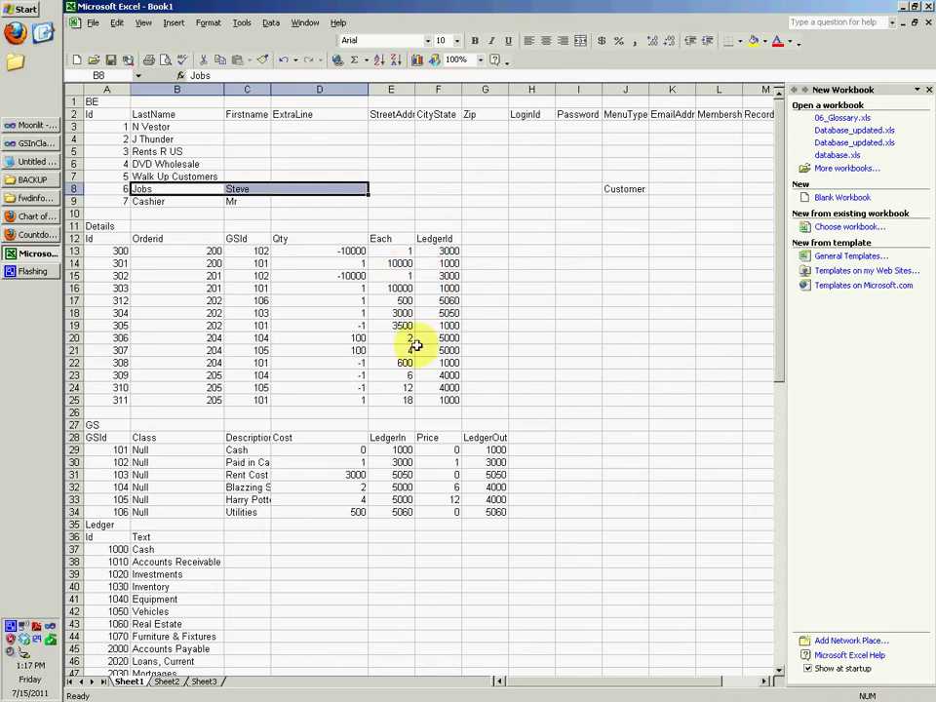
Inspect detail line 308's quantity without changing it, and check line 309's unit price and ledger ID
double_click(357, 362)
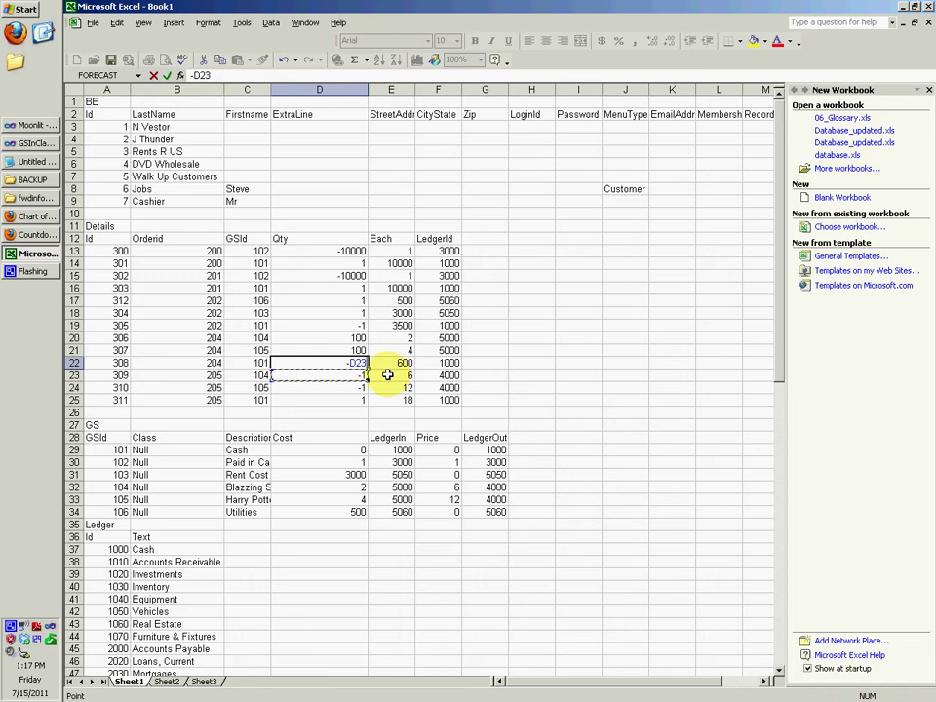
key(Escape)
click(407, 377)
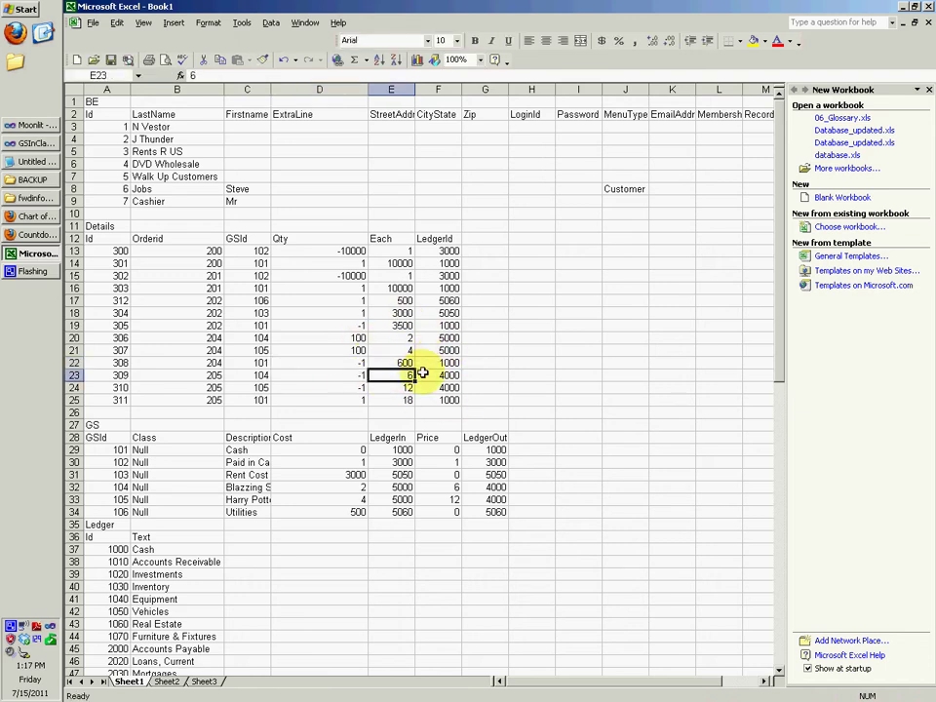
click(428, 376)
click(478, 377)
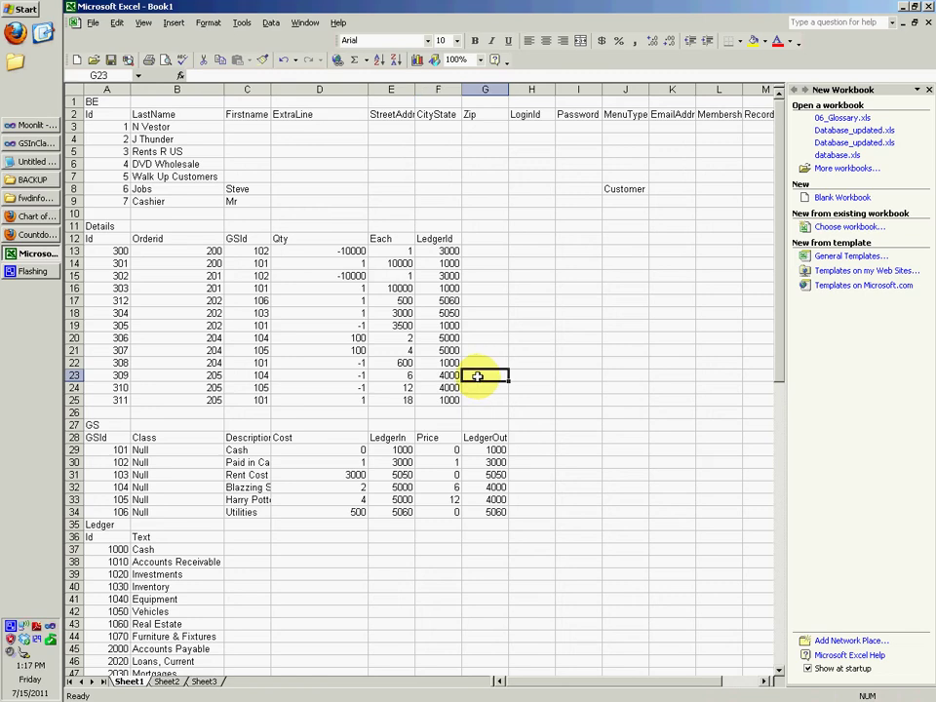
Check the DVD Wholesale record in the BE table and the ledger ID of detail line 306
click(181, 164)
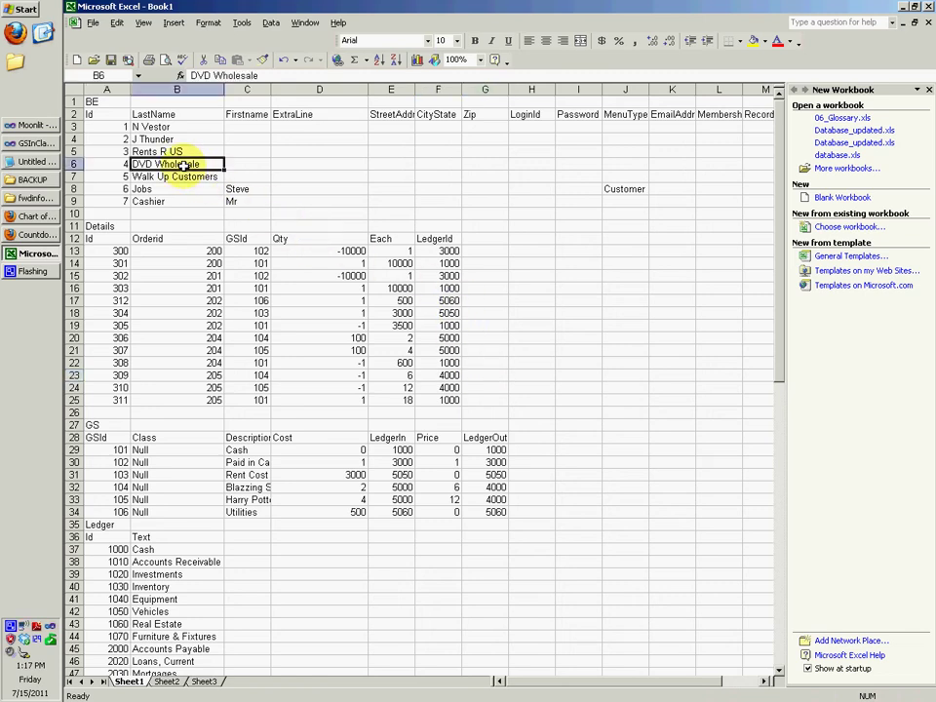
click(450, 338)
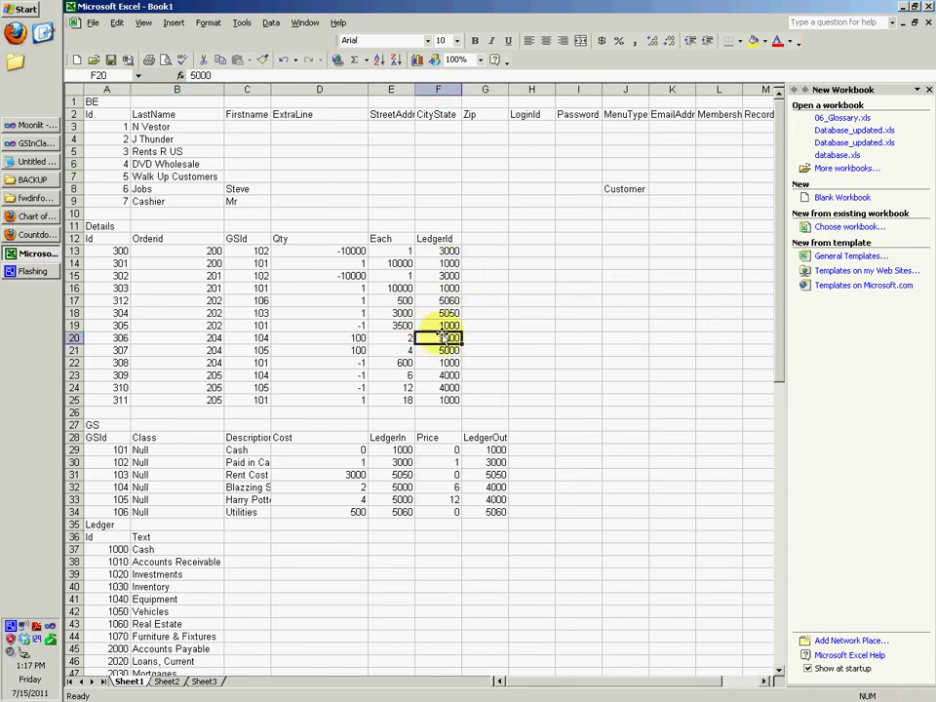
click(476, 339)
click(486, 387)
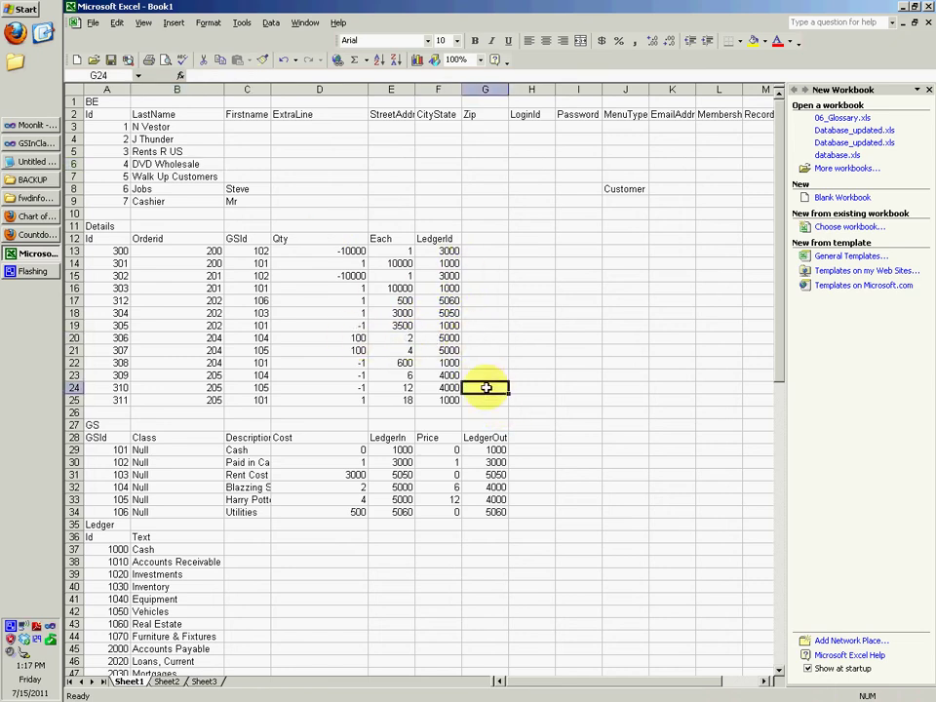
Select the Journal and Trial Balance sections below the Orders table, cells A74 to C92
scroll(417, 351, down, 6)
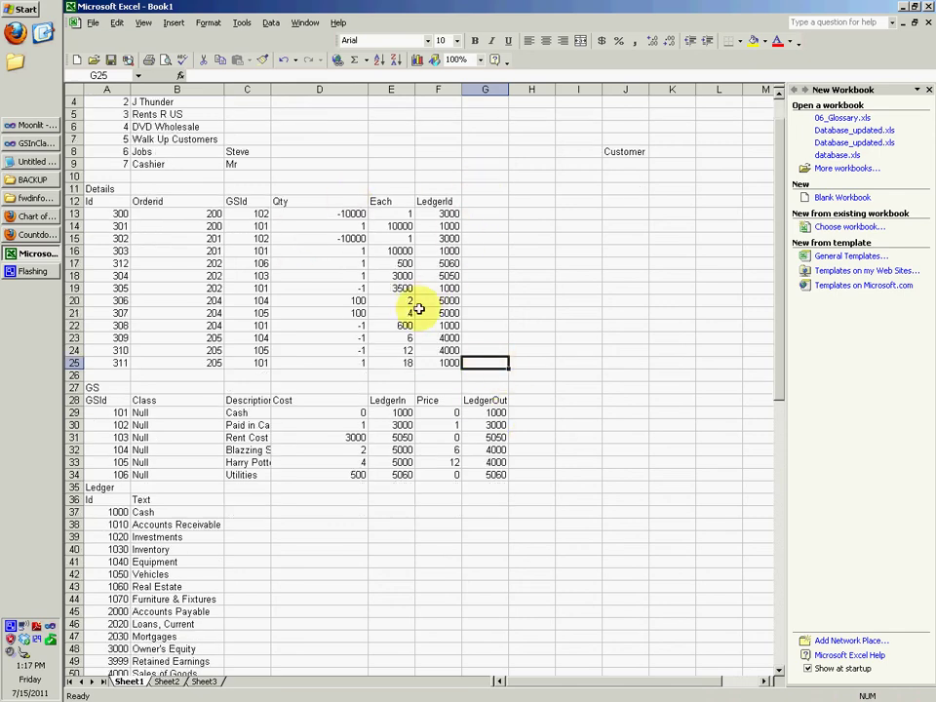
scroll(393, 312, down, 7)
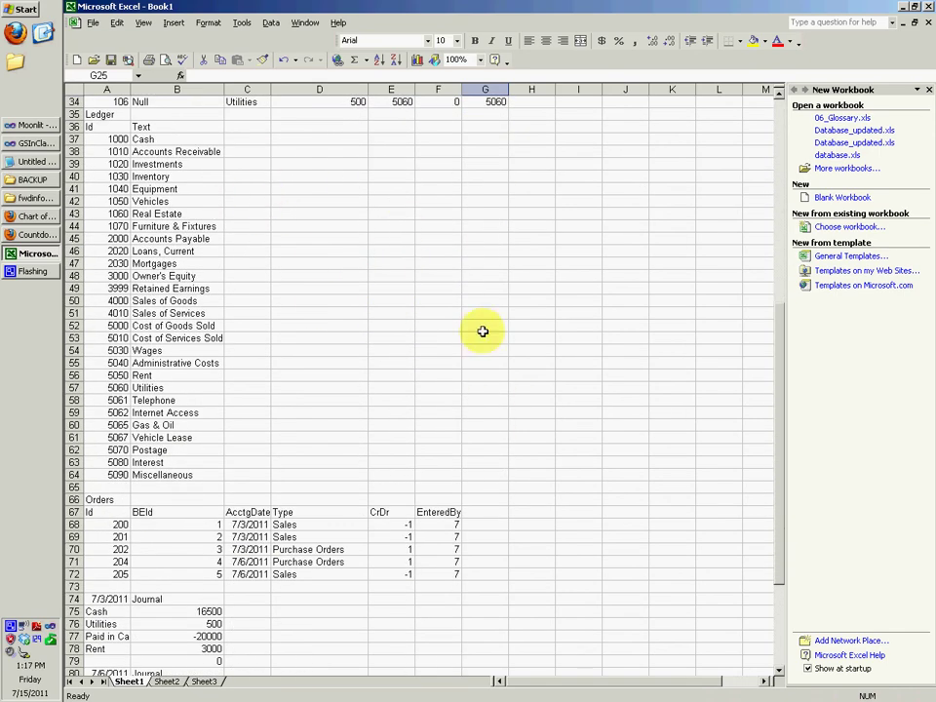
scroll(210, 373, down, 4)
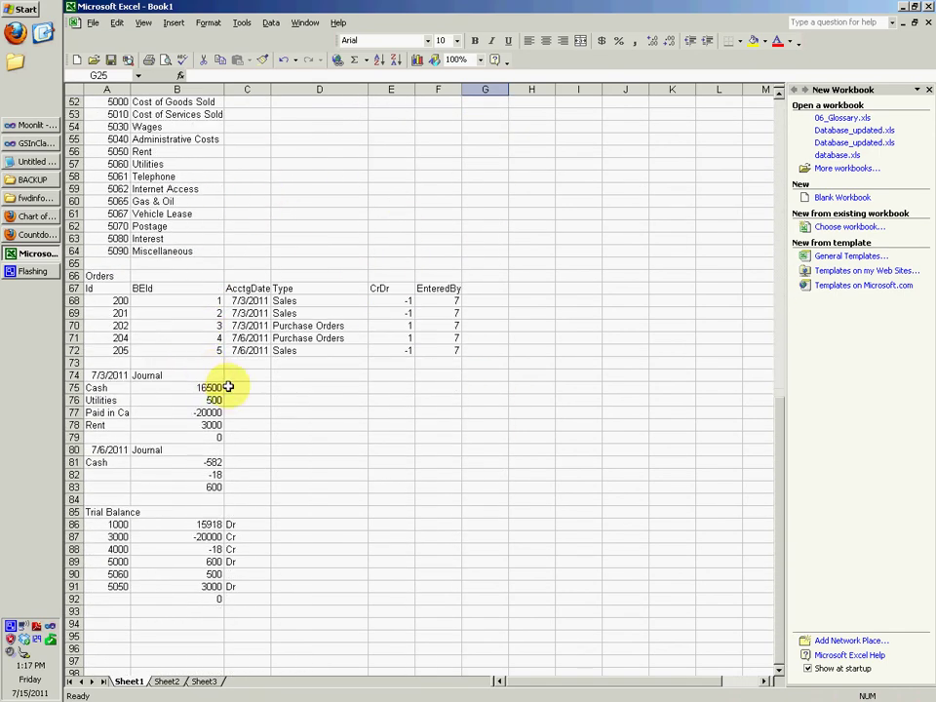
drag(203, 368, 71, 374)
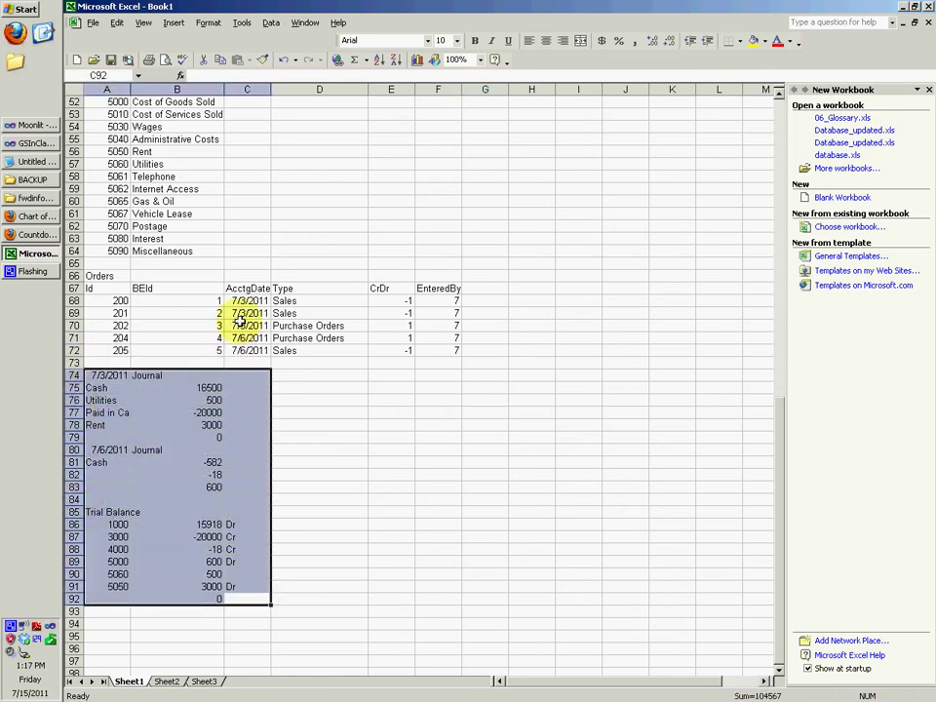
Review the 7/3/2011 journal's heading and its Cash and Utilities entries
click(189, 389)
click(188, 375)
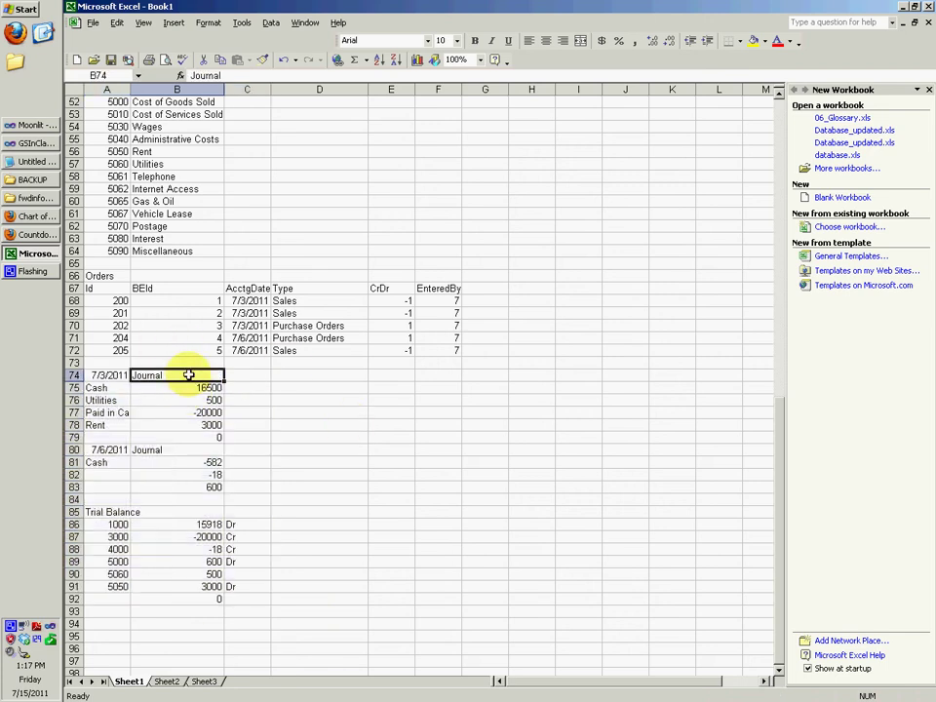
click(102, 389)
double_click(125, 388)
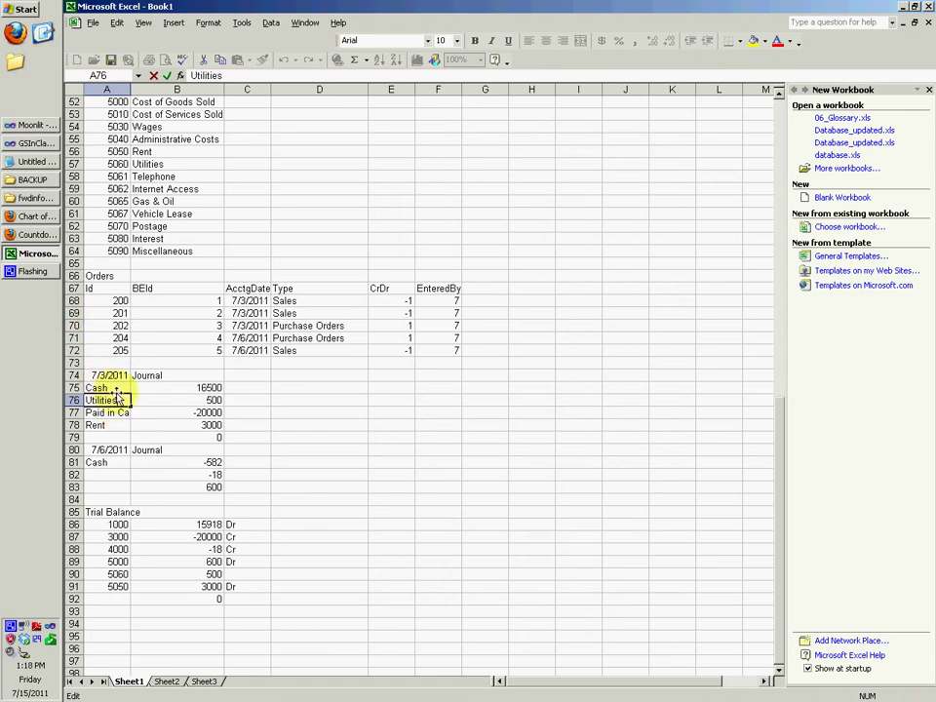
Switch to the Chart of Accounts page in Firefox and look through the expense accounts
click(36, 216)
scroll(441, 441, down, 2)
scroll(441, 441, down, 5)
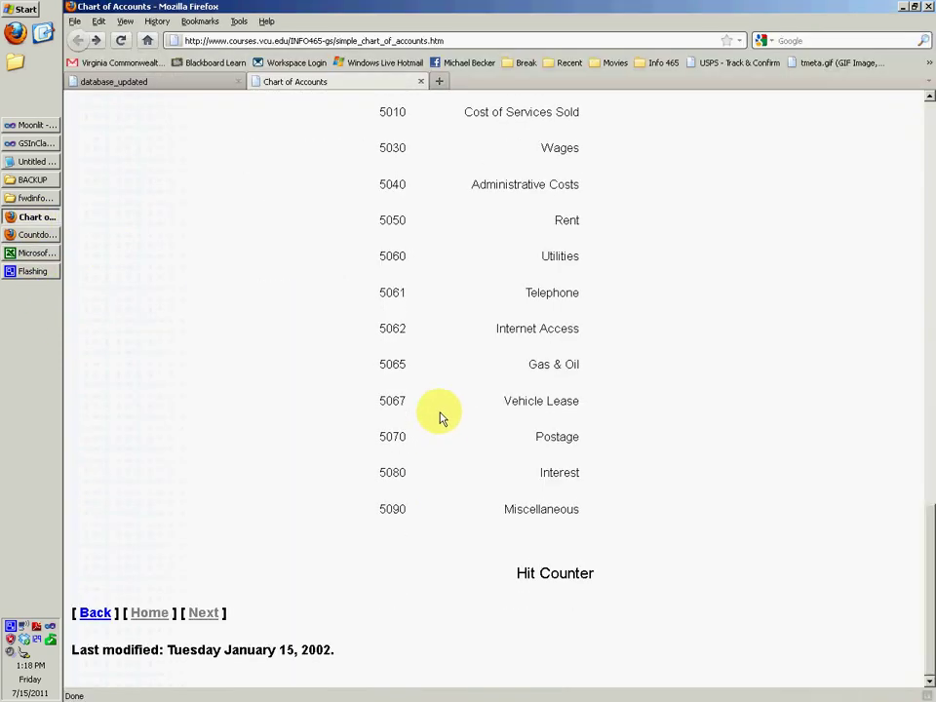
Highlight the Utilities and Rent accounts in the chart, and switch to Excel to check the 7/3/2011 journal's Paid in Capital entry
double_click(560, 255)
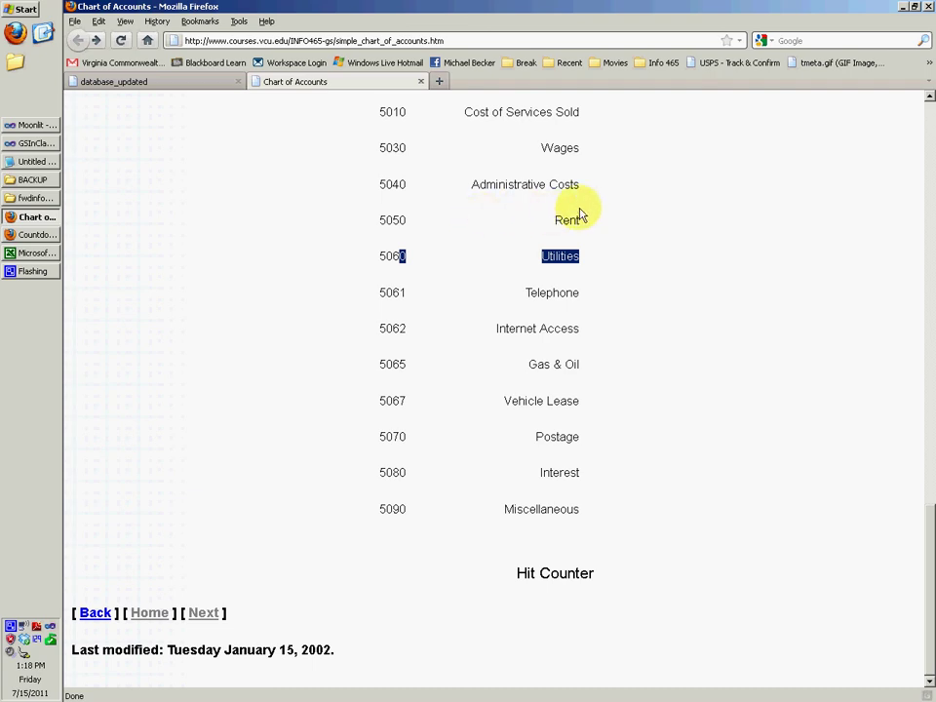
drag(583, 216, 347, 210)
click(36, 252)
click(117, 425)
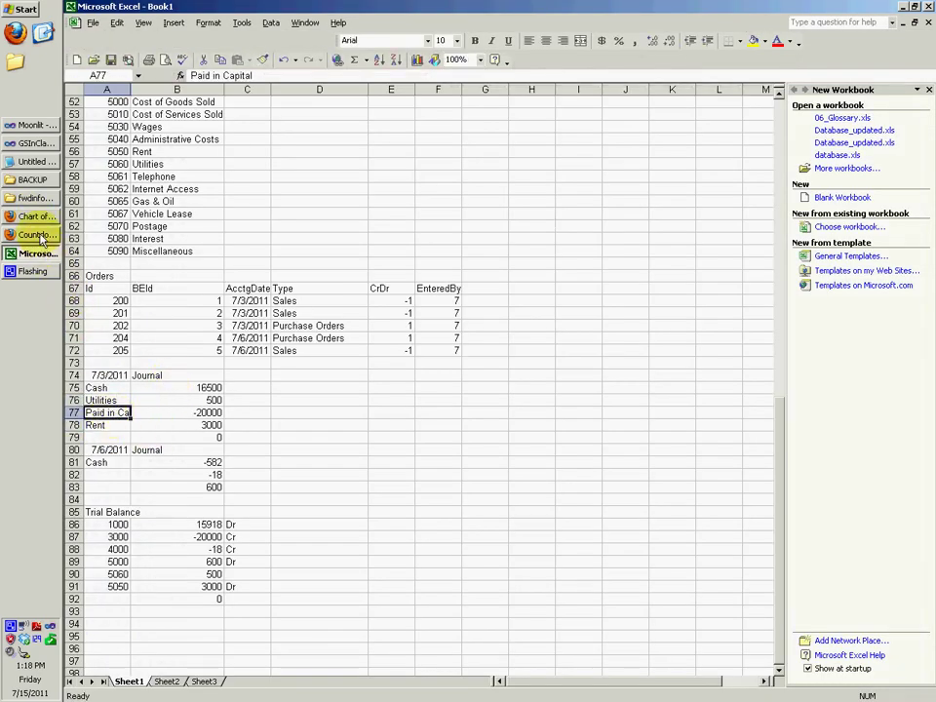
Switch back to the Chart of Accounts page in Firefox and highlight the account number for Owner's Equity
click(29, 217)
scroll(295, 316, up, 10)
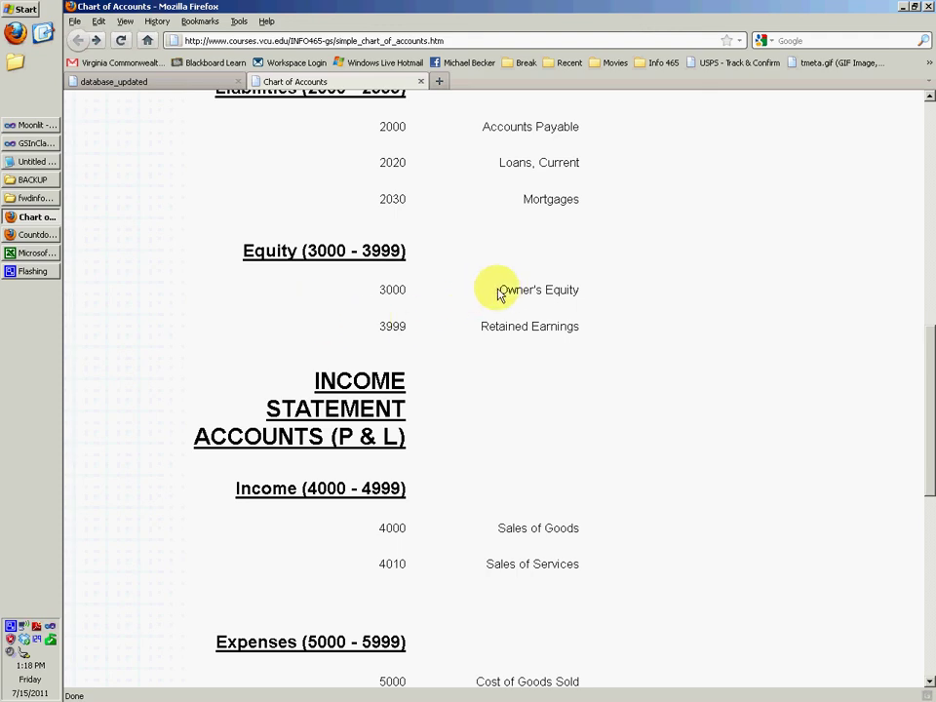
drag(503, 294, 307, 290)
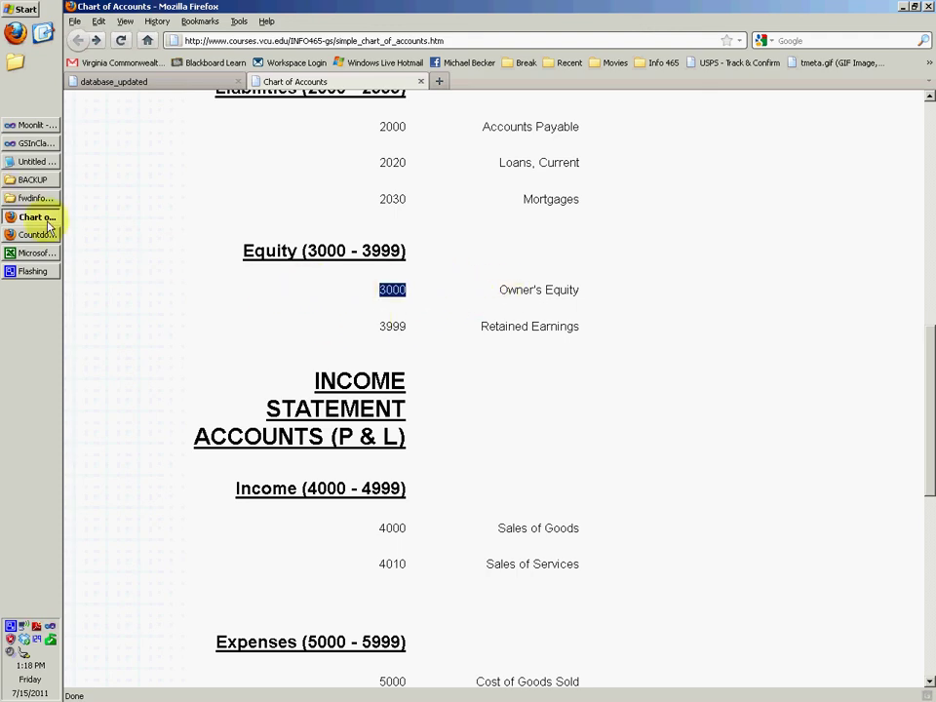
Return to the Excel workbook and review the GS table's ledger codes and prices together with the Details table
click(34, 252)
scroll(194, 425, up, 12)
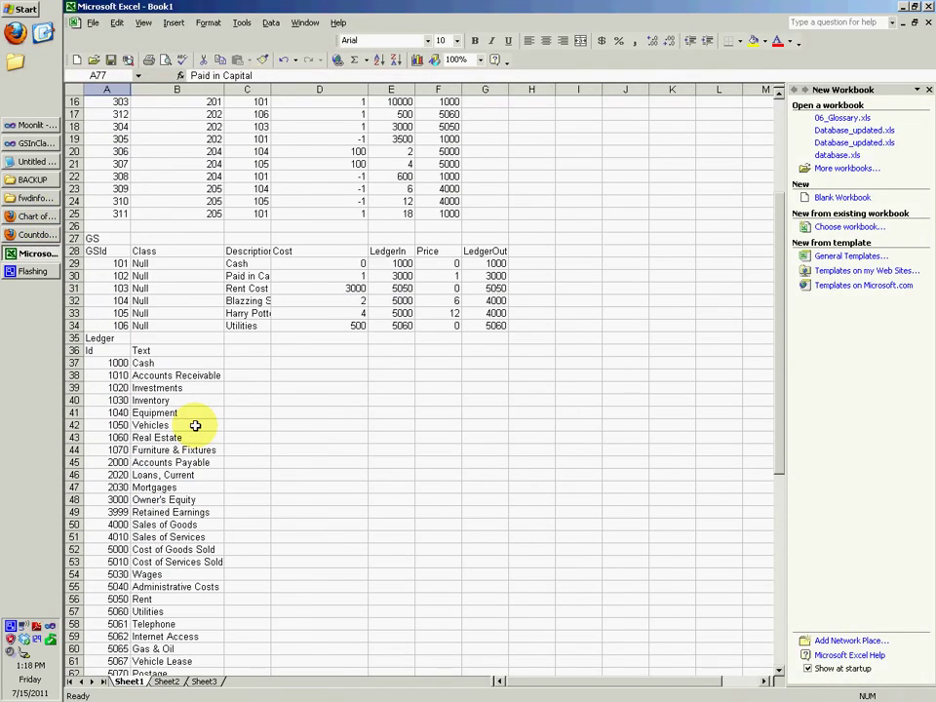
click(497, 278)
click(575, 312)
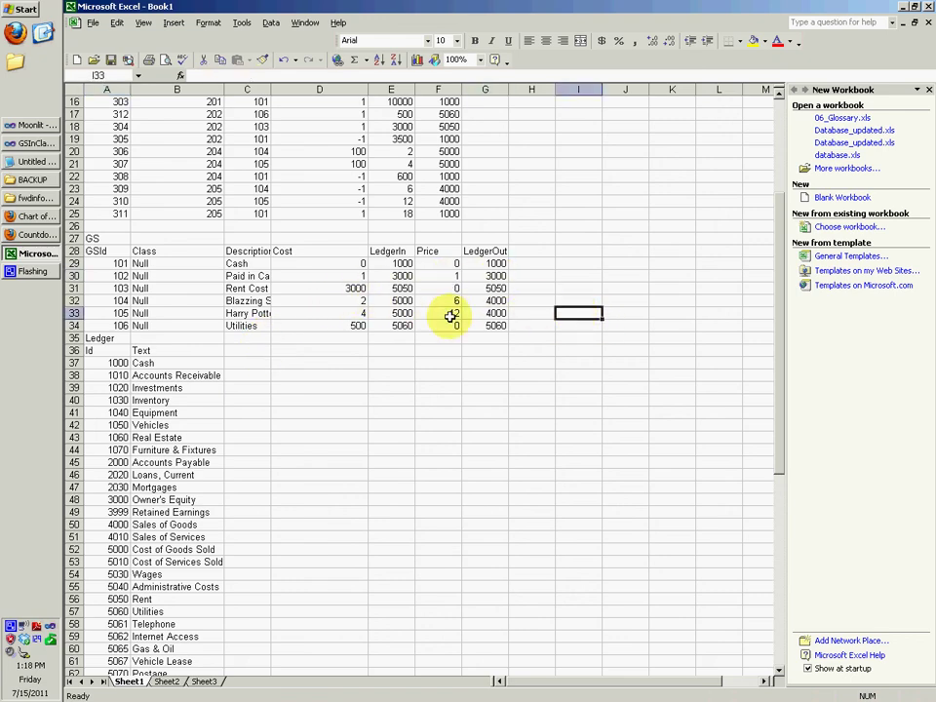
scroll(334, 429, up, 5)
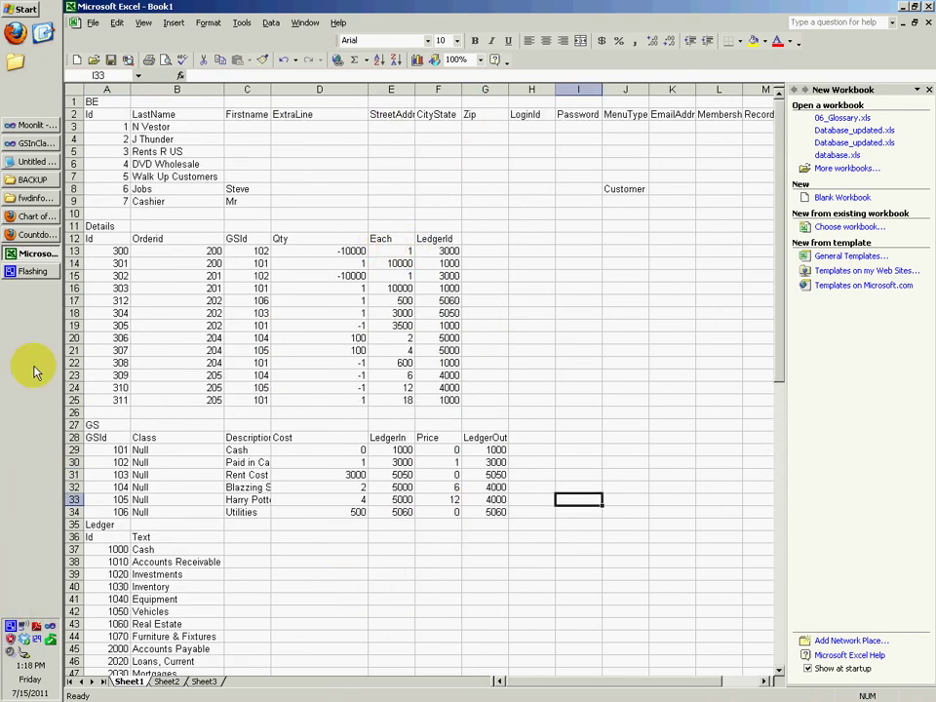
Examine the 7/3/2011 and 7/6/2011 journals and the Trial Balance below the Orders table
click(34, 272)
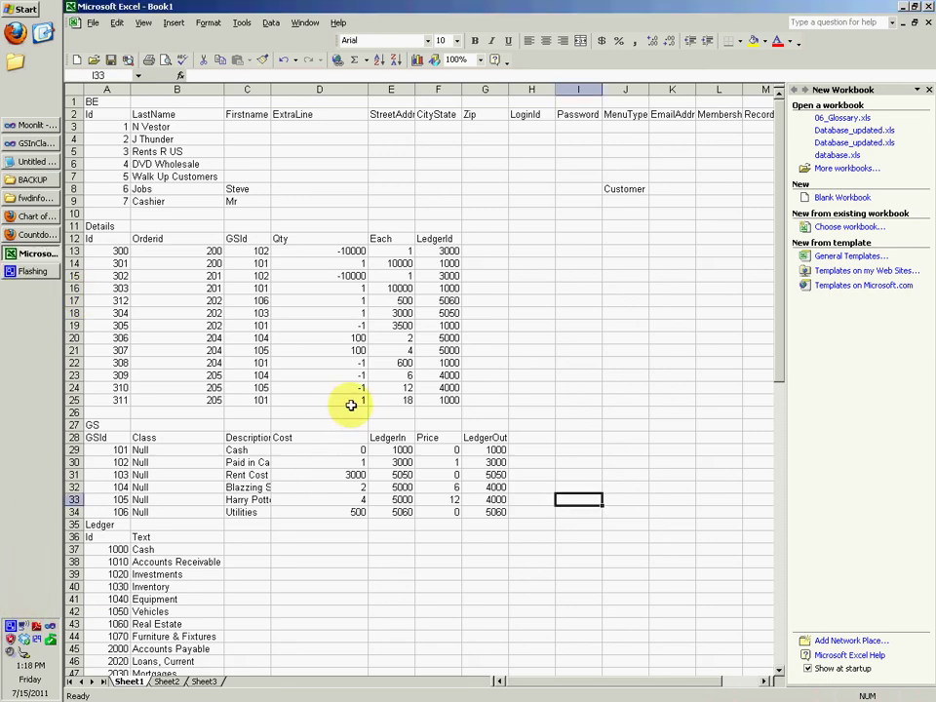
click(358, 426)
scroll(358, 426, down, 20)
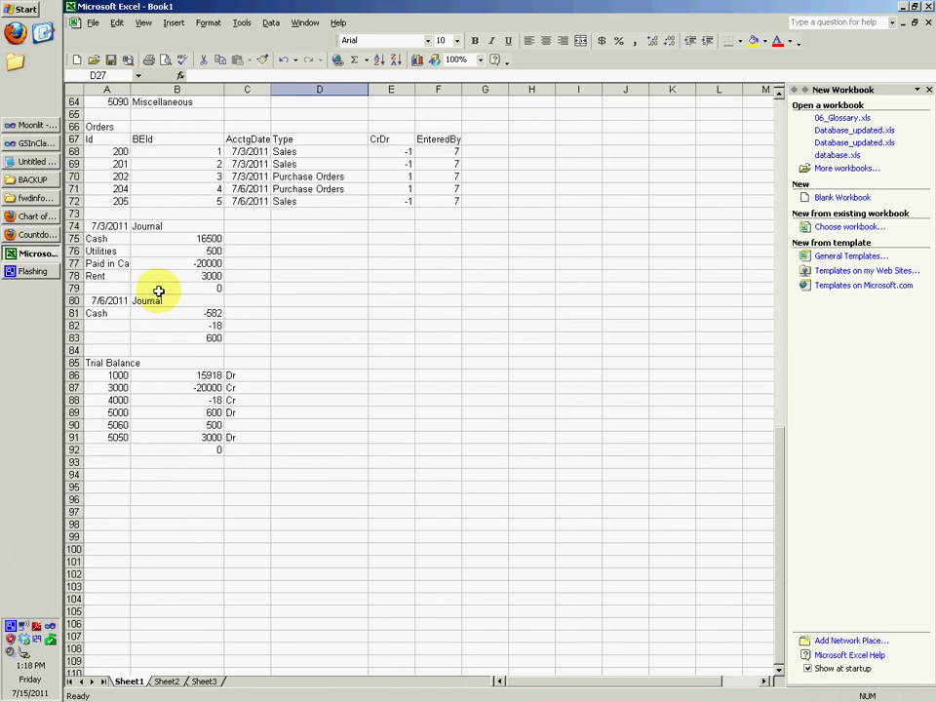